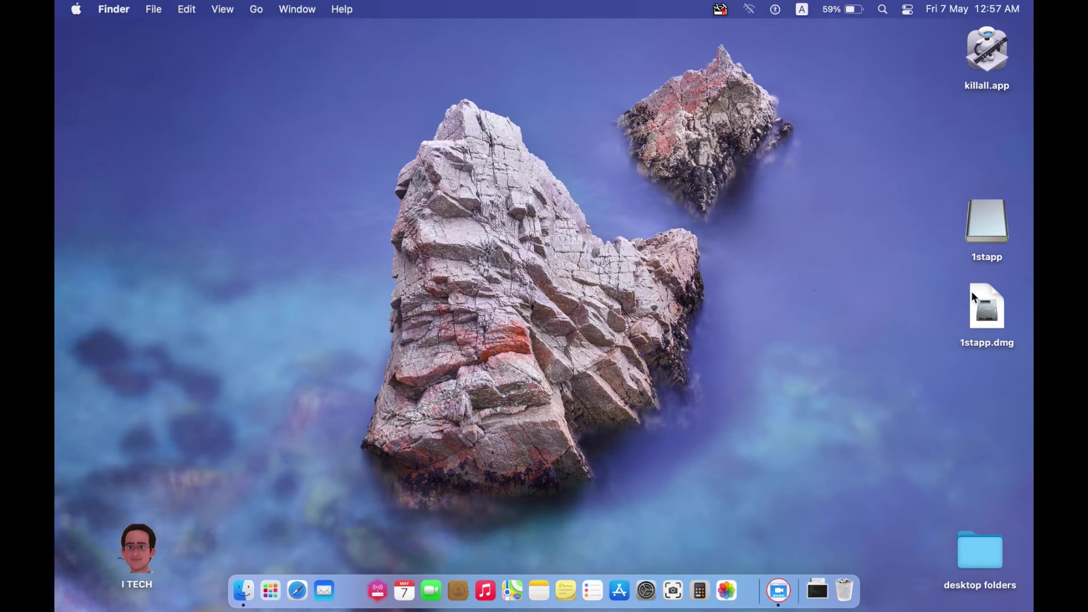
{"action": "left_click", "coordinate": [981, 300]}
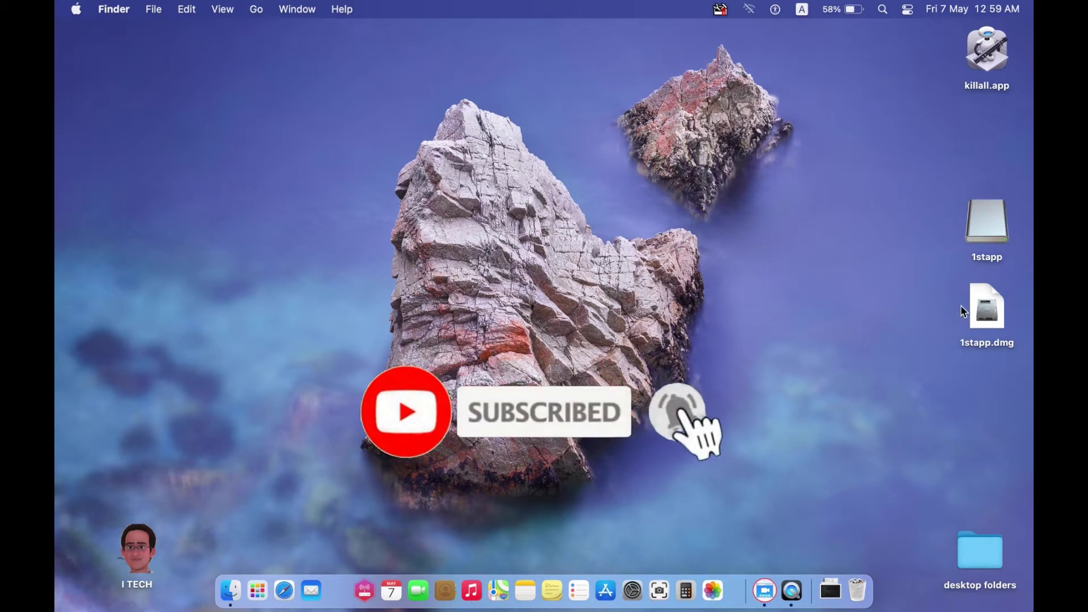
{"action": "left_click", "coordinate": [989, 225]}
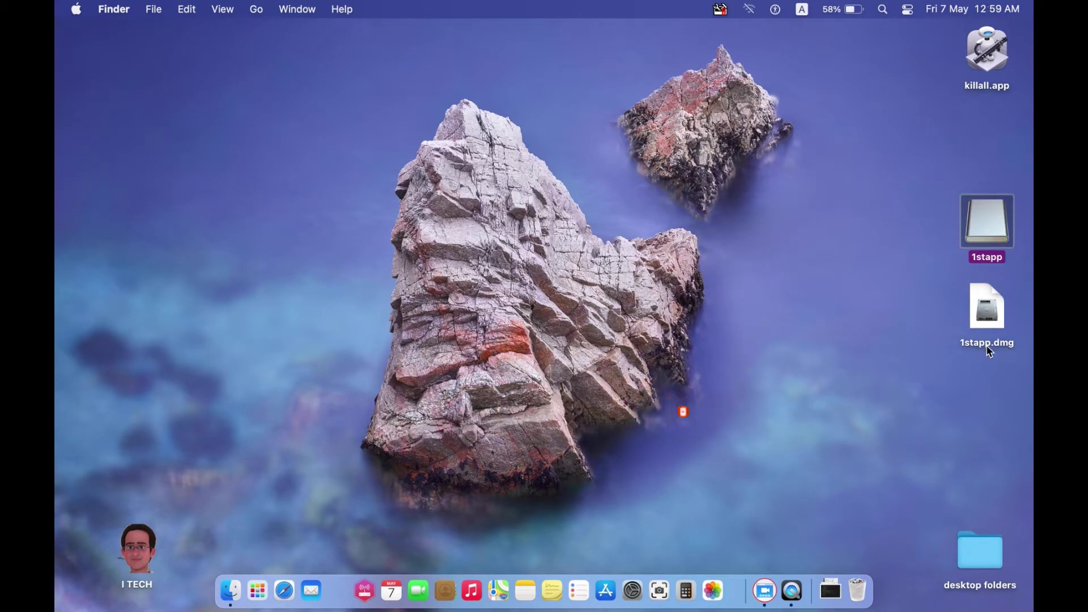
{"action": "double_click", "coordinate": [985, 227]}
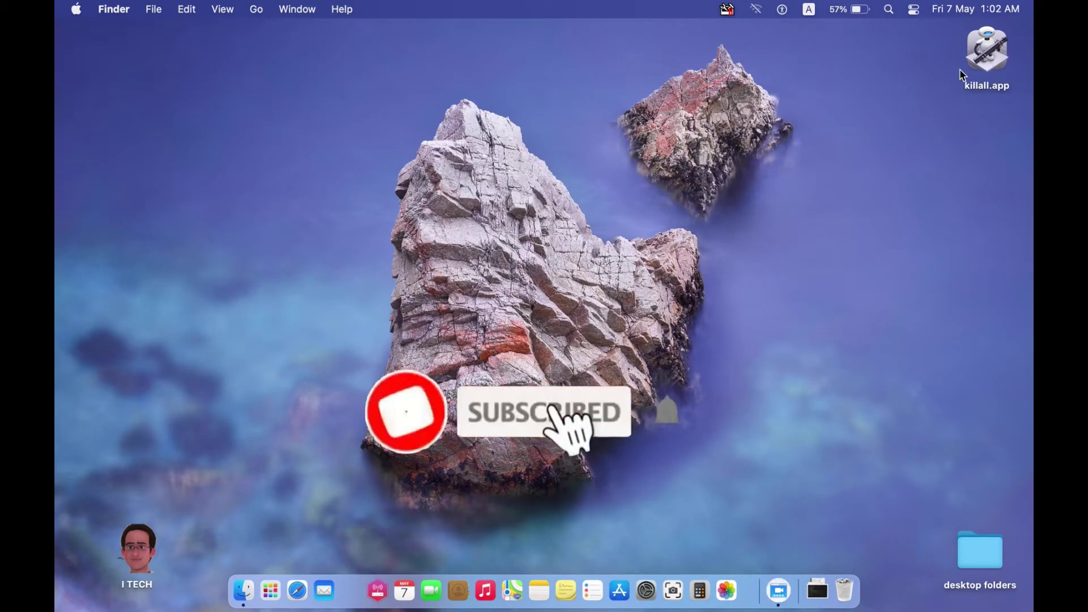
{"action": "left_click", "coordinate": [986, 61]}
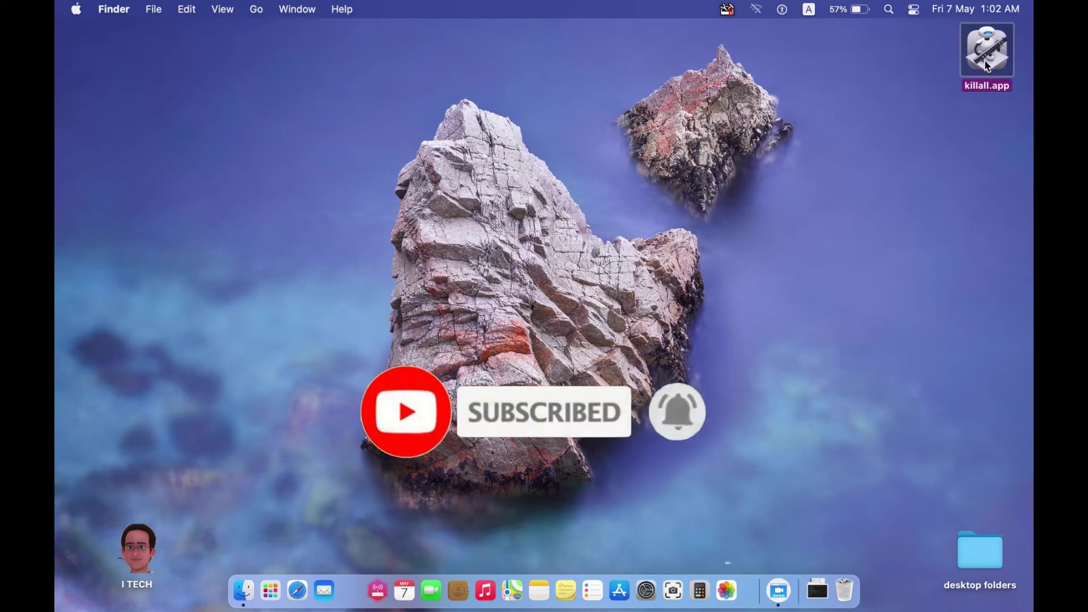
{"action": "left_click", "coordinate": [268, 588]}
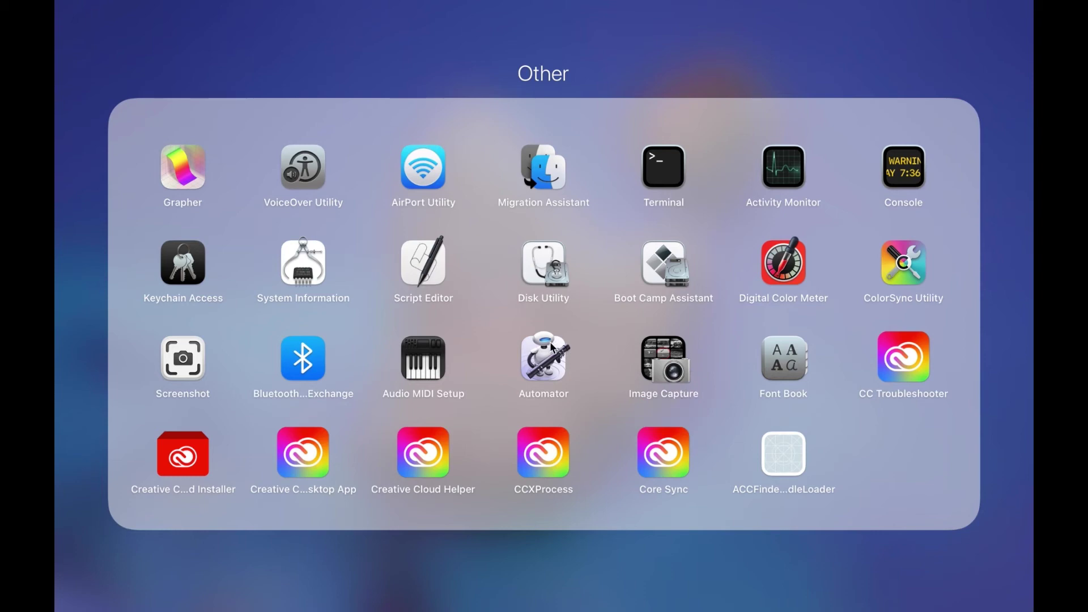
{"action": "left_click", "coordinate": [1030, 297]}
{"action": "left_click", "coordinate": [901, 66]}
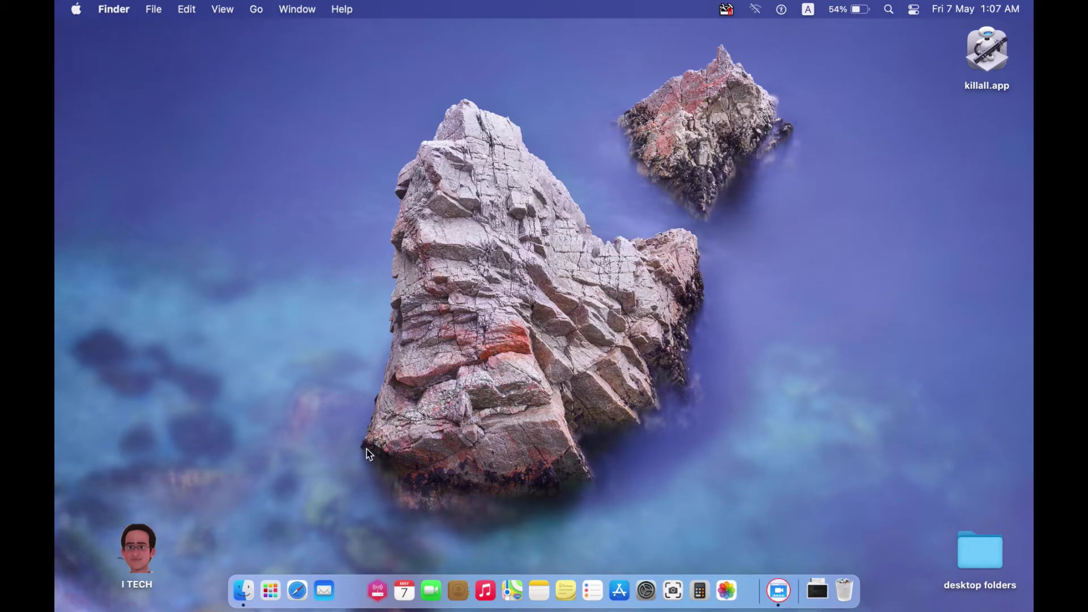
Step: Open Disk Utility and start creating a new blank disk image
{"action": "left_click", "coordinate": [274, 577]}
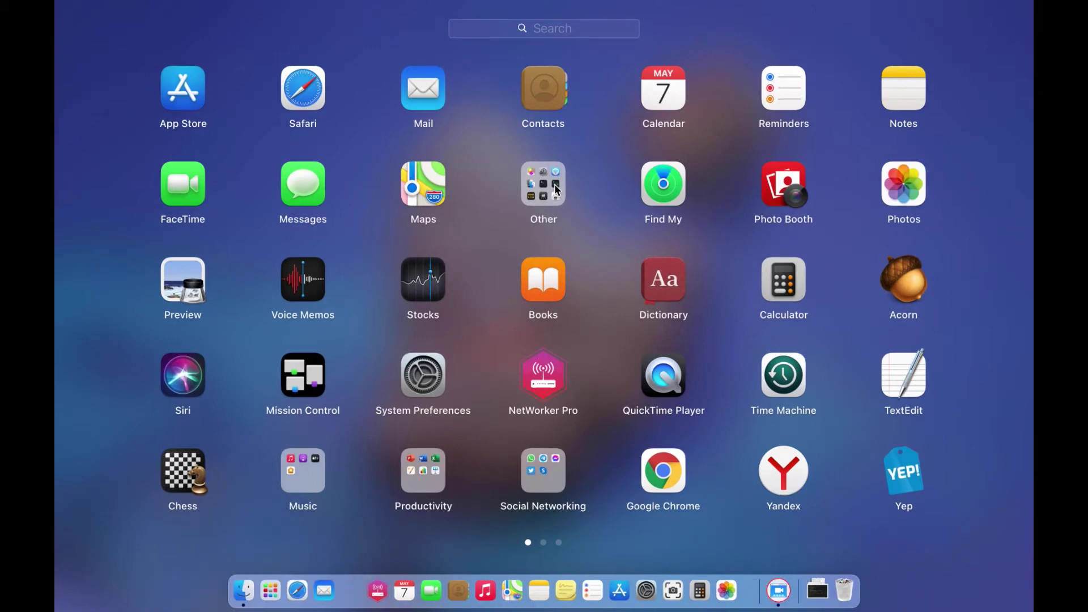
{"action": "left_click", "coordinate": [557, 189]}
{"action": "left_click", "coordinate": [550, 286]}
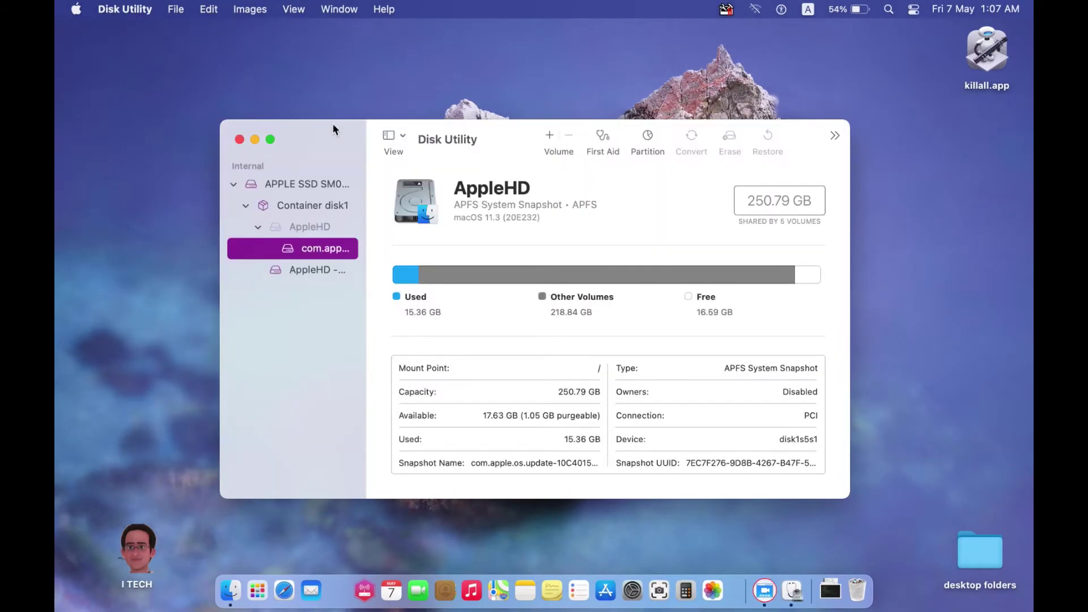
{"action": "left_click", "coordinate": [179, 6]}
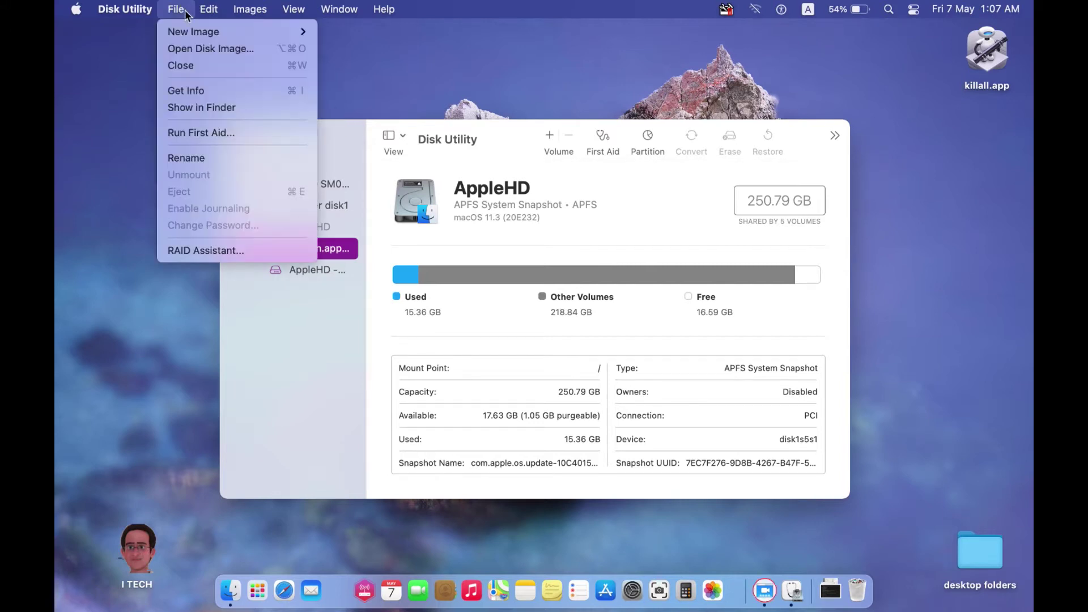
{"action": "mouse_move", "coordinate": [195, 32]}
{"action": "left_click", "coordinate": [347, 34]}
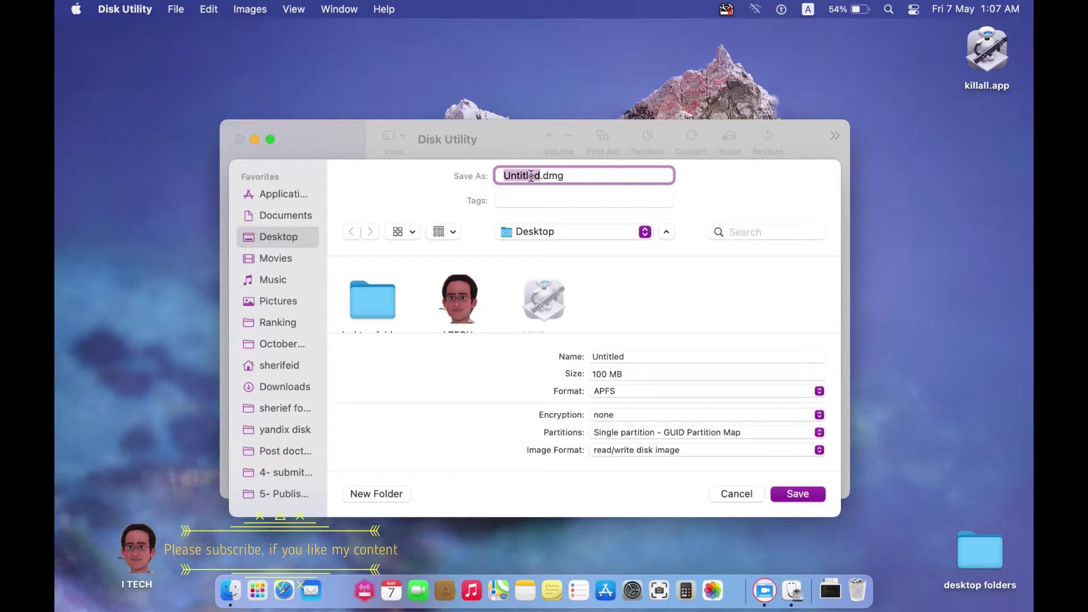
Step: Name both the disk image file and its volume my1stapp
{"action": "type", "text": "my1s"}
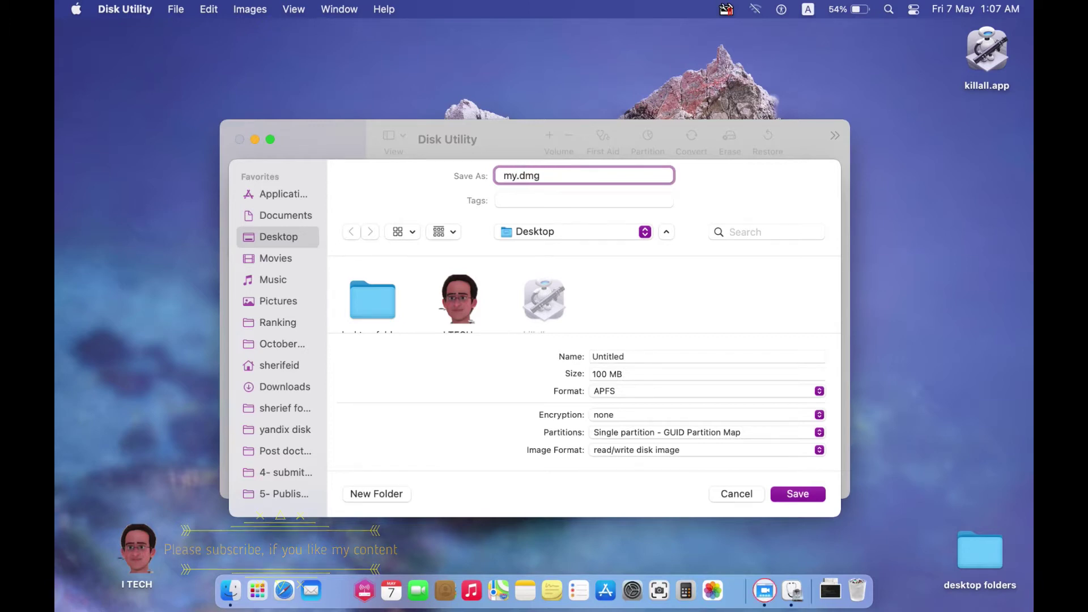
{"action": "type", "text": "tapp"}
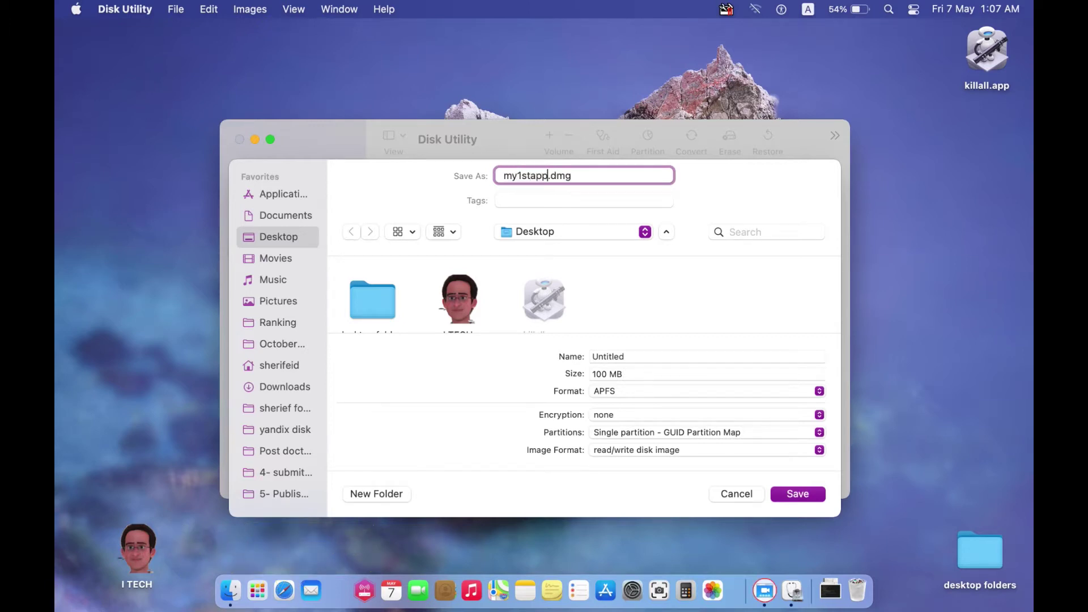
{"action": "left_click", "coordinate": [623, 372]}
{"action": "left_click", "coordinate": [623, 358]}
{"action": "type", "text": "my1stapp"}
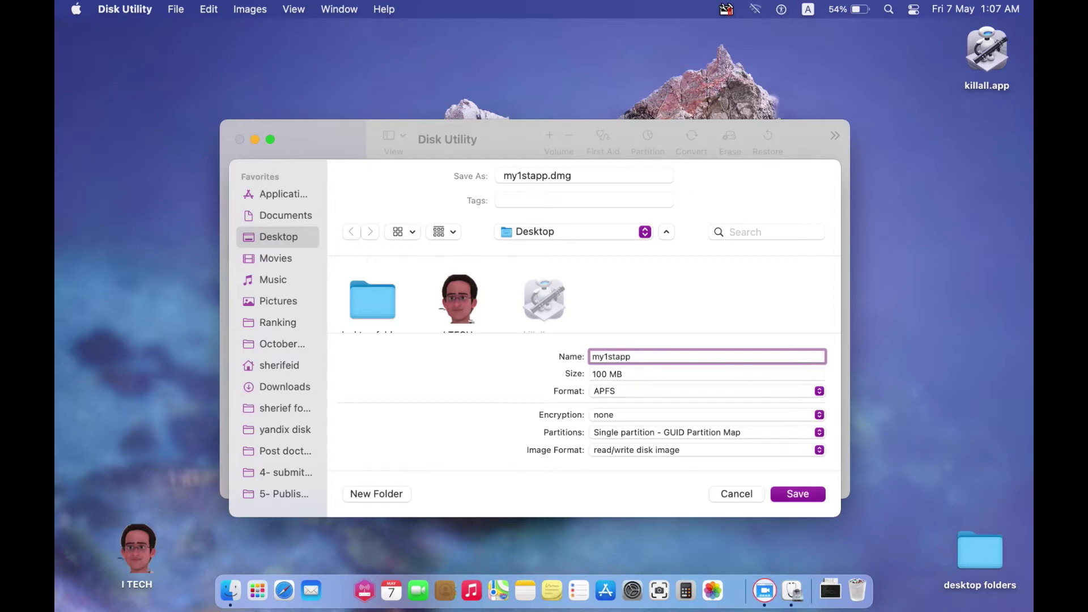
Step: Set the disk image size to 300 MB and its format to Mac OS Extended (Journaled)
{"action": "left_click", "coordinate": [623, 374]}
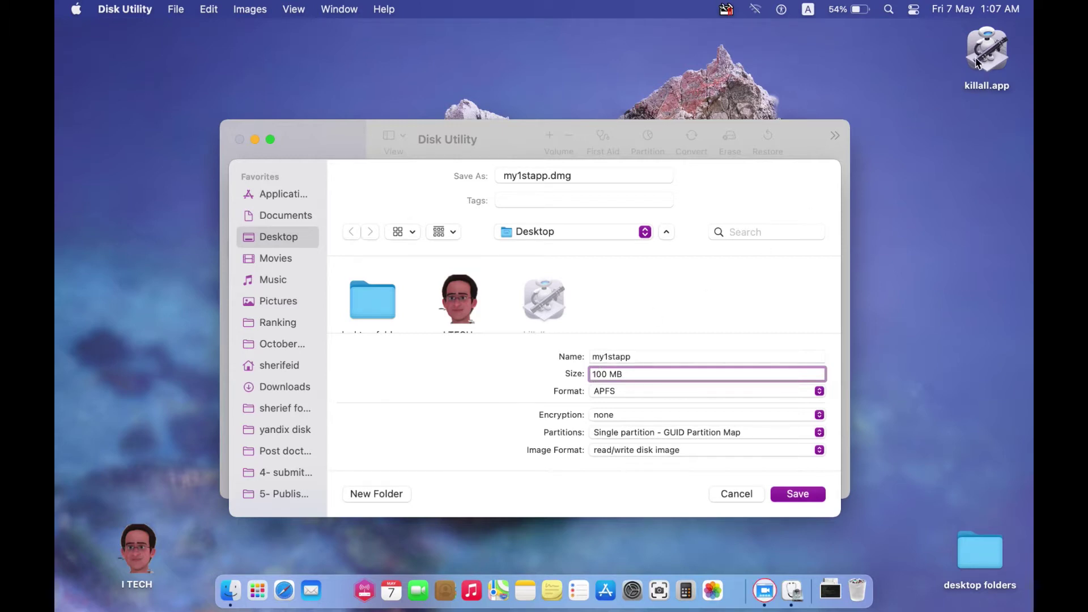
{"action": "left_click", "coordinate": [592, 374]}
{"action": "key", "text": "Delete"}
{"action": "type", "text": "3"}
{"action": "left_click", "coordinate": [617, 391]}
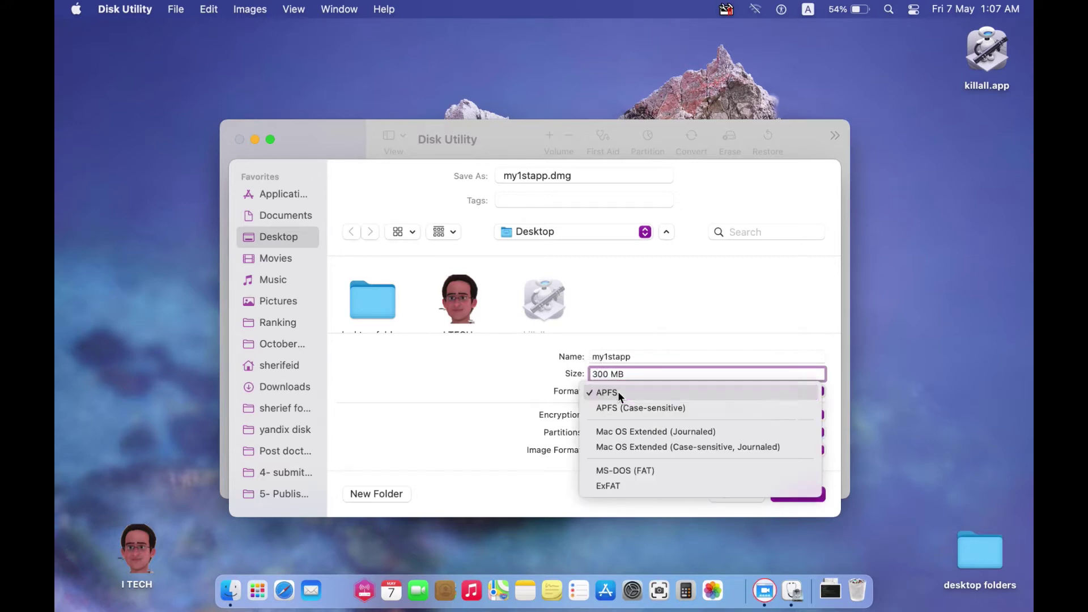
{"action": "left_click", "coordinate": [636, 432]}
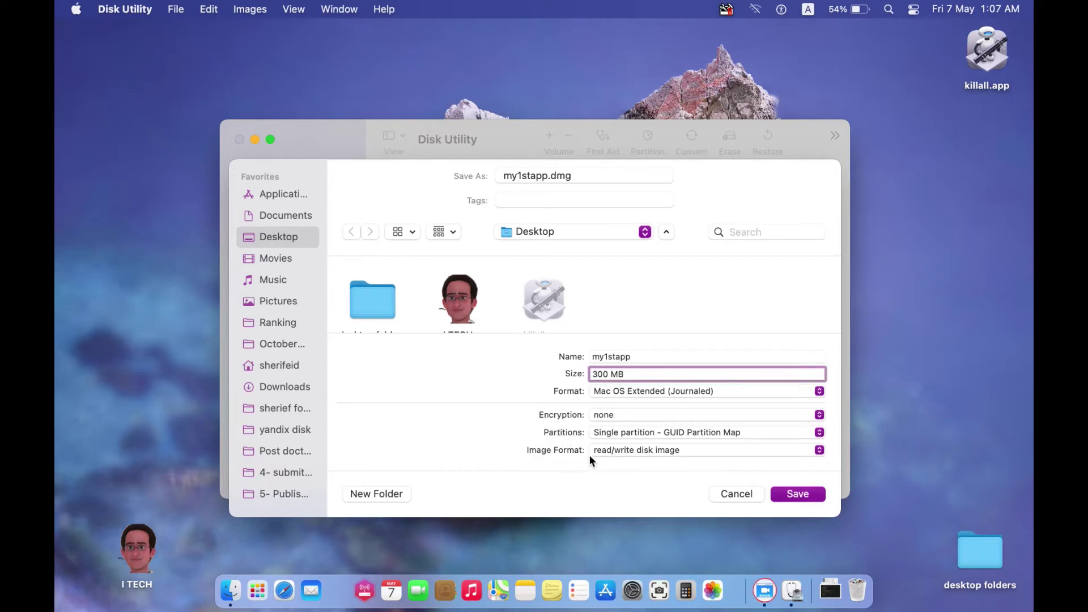
Step: Keep the image format as read/write disk image and save the new disk image to the Desktop
{"action": "left_click", "coordinate": [633, 452]}
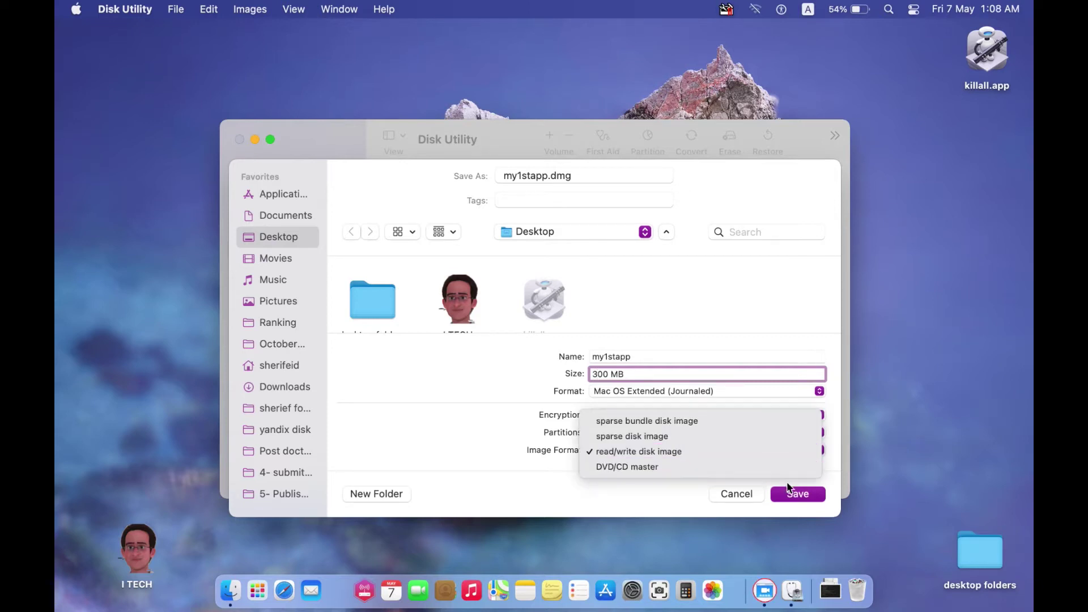
{"action": "left_click", "coordinate": [443, 449]}
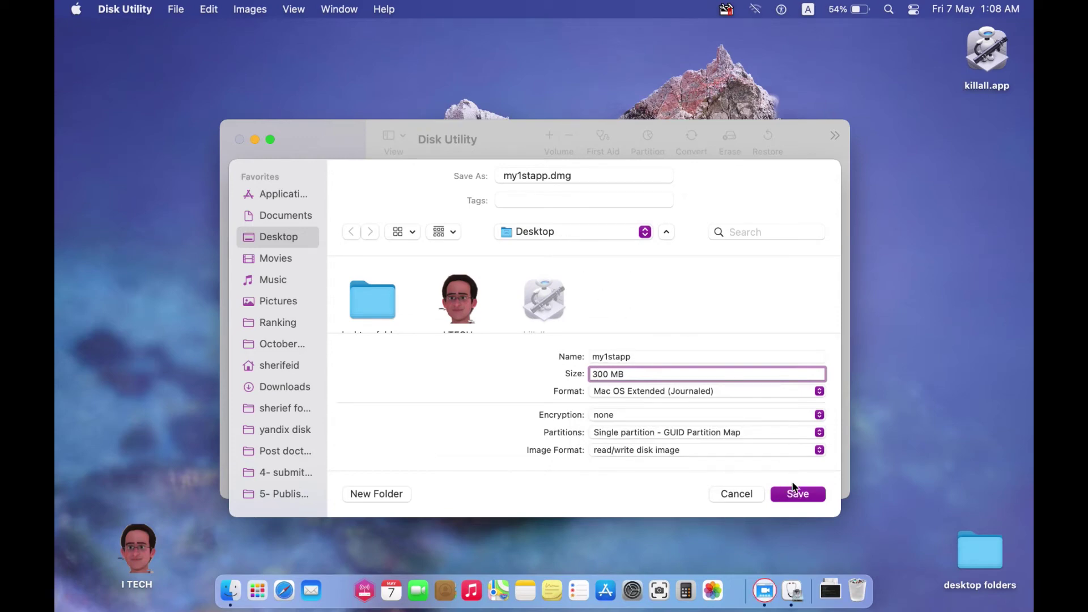
{"action": "left_click", "coordinate": [798, 494]}
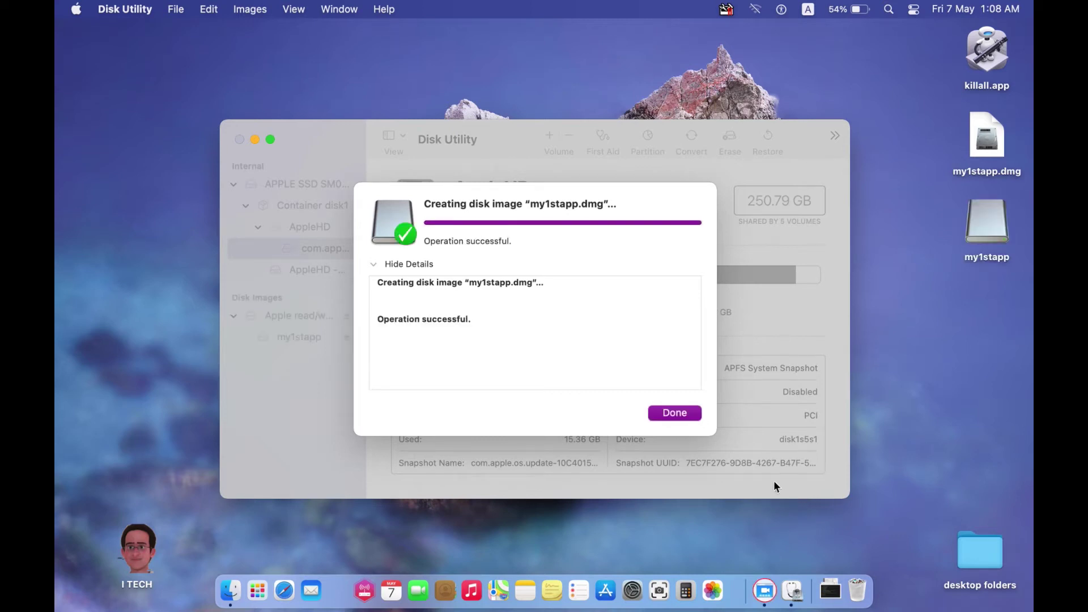
{"action": "left_click", "coordinate": [674, 414]}
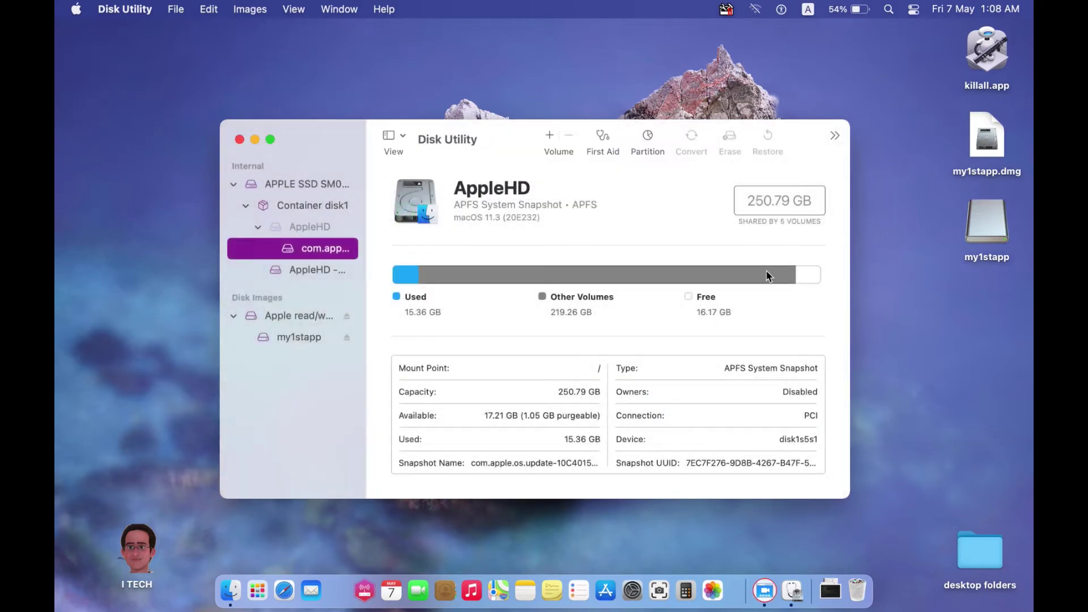
Step: Close the Disk Utility window and open the mounted my1stapp disk from the desktop
{"action": "left_click", "coordinate": [990, 138]}
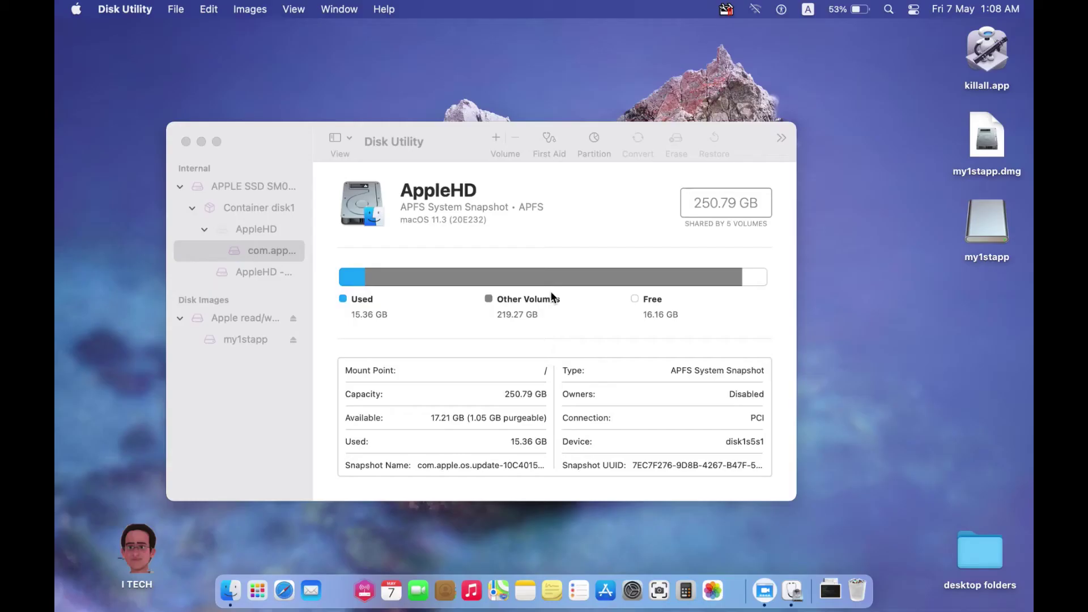
{"action": "left_click", "coordinate": [187, 141]}
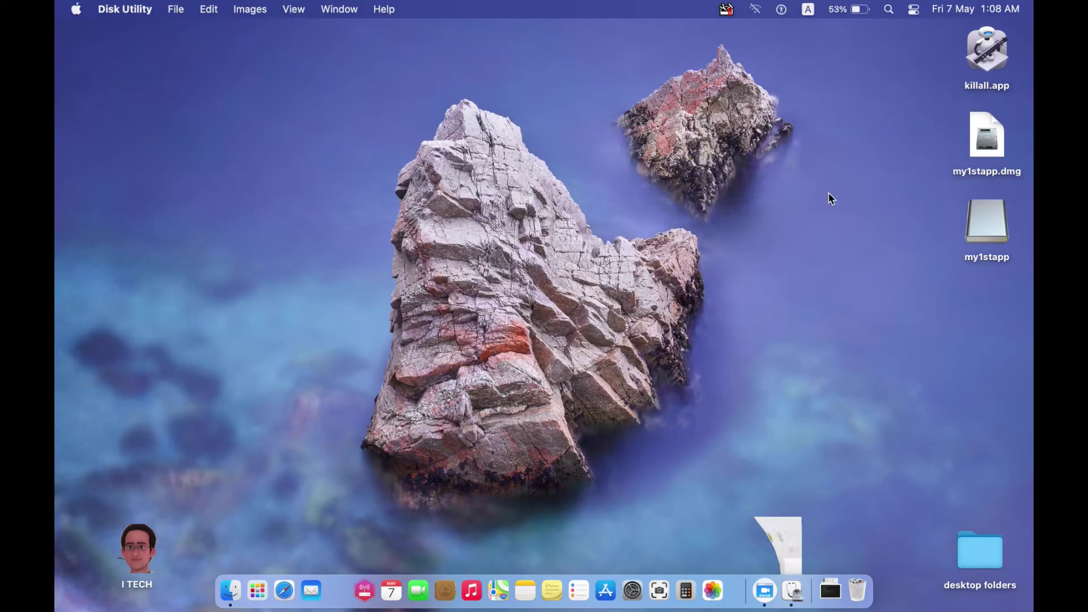
{"action": "left_click", "coordinate": [988, 219]}
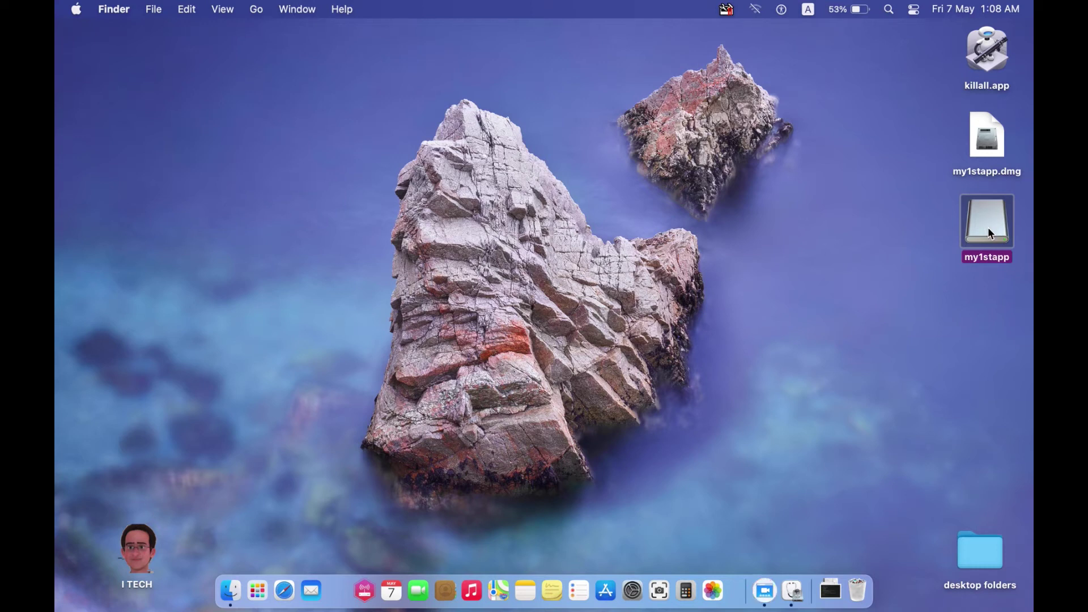
{"action": "double_click", "coordinate": [989, 229]}
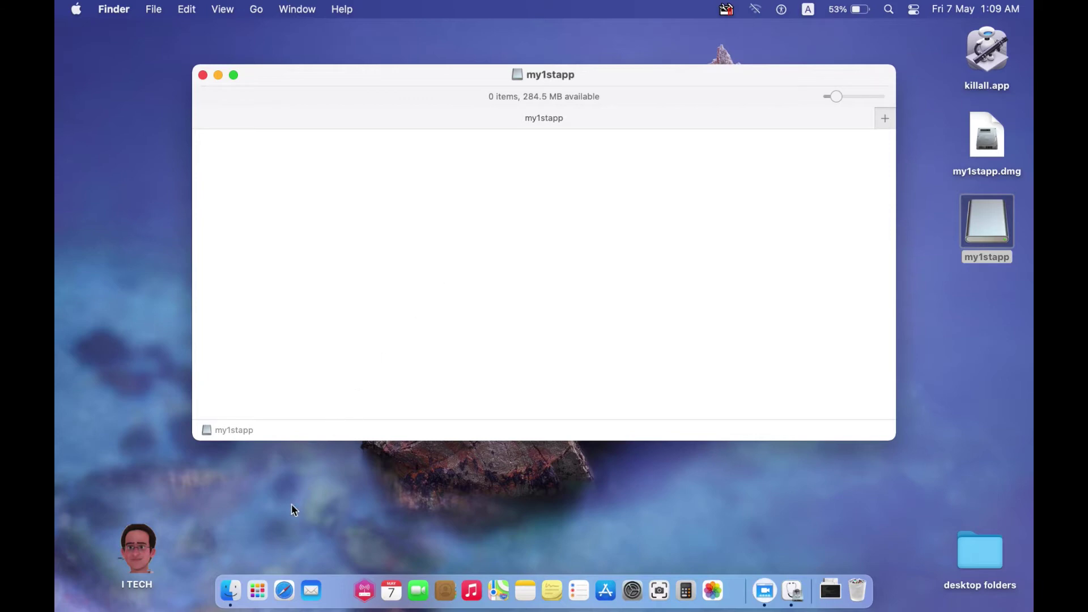
Step: Switch to PowerPoint and create a blank presentation
{"action": "left_click", "coordinate": [257, 576]}
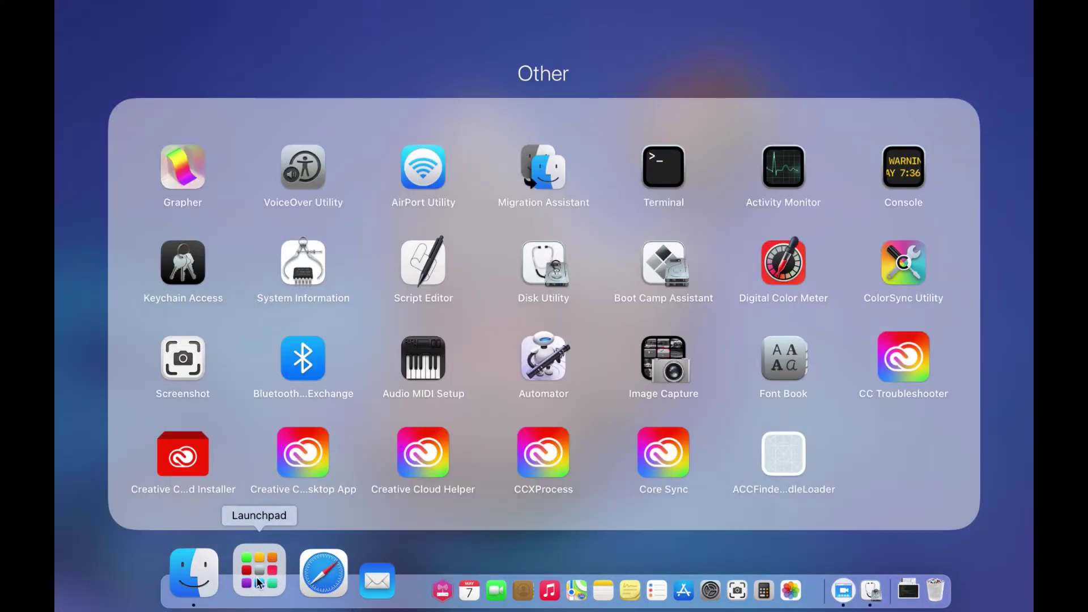
{"action": "left_click", "coordinate": [69, 425]}
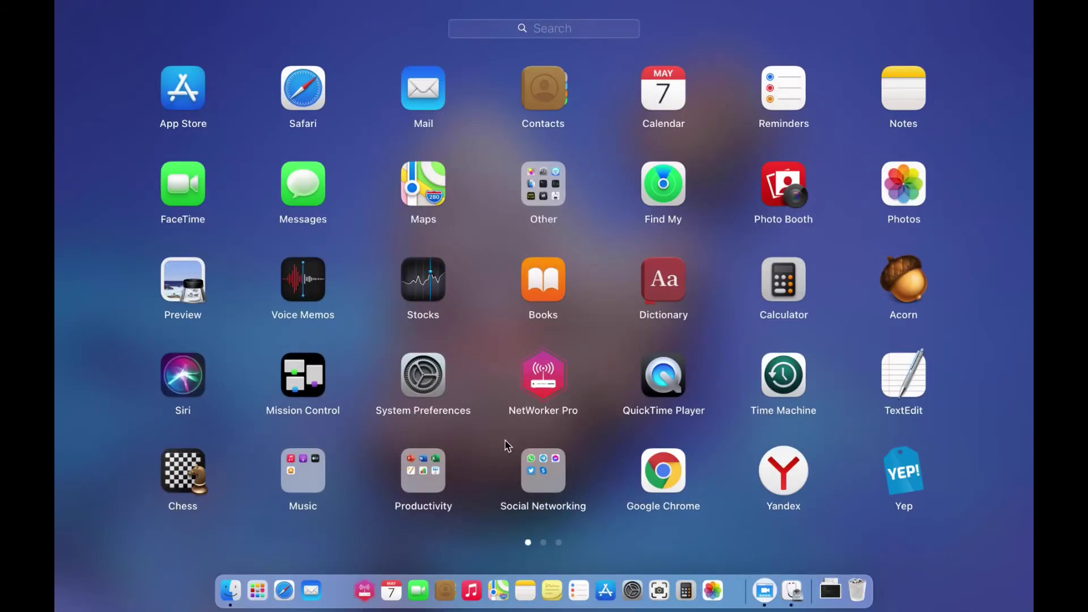
{"action": "left_click", "coordinate": [419, 465]}
{"action": "left_click", "coordinate": [192, 310]}
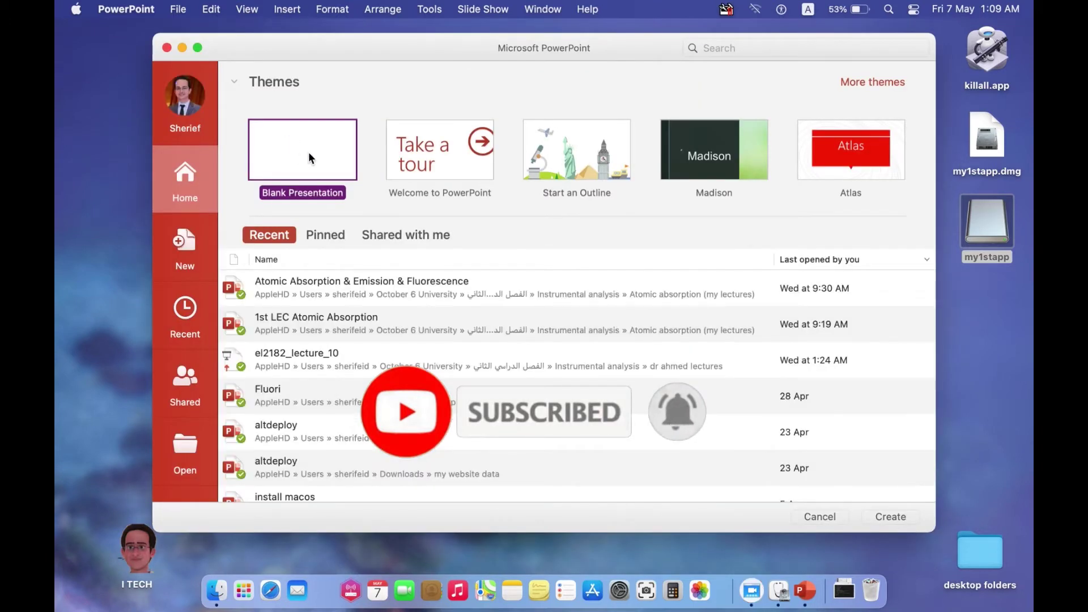
{"action": "left_click", "coordinate": [895, 517]}
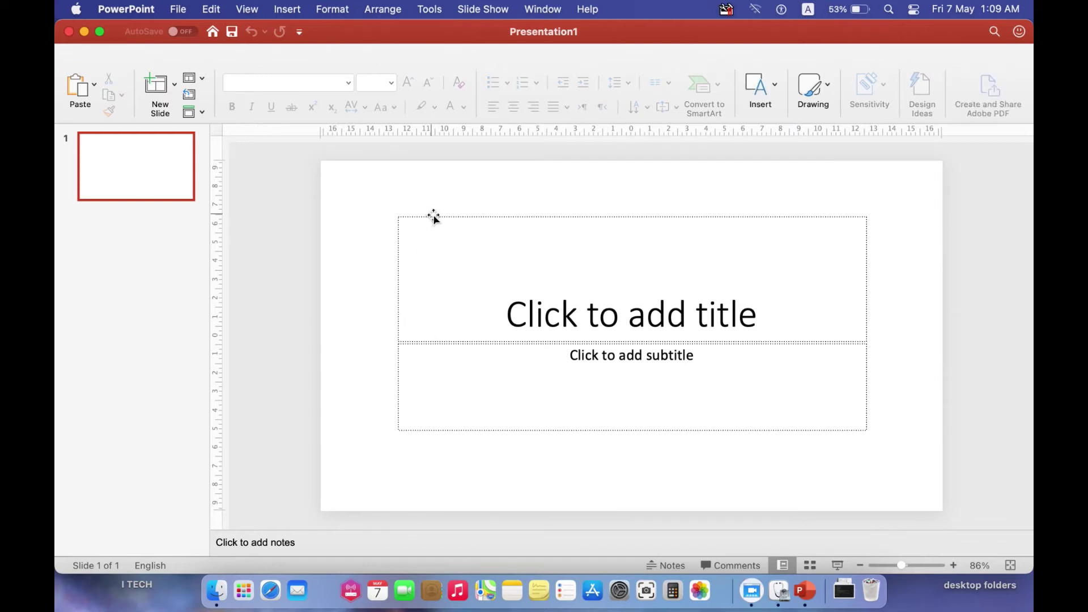
Step: Delete the title and subtitle placeholders from the first slide
{"action": "left_click", "coordinate": [437, 217]}
{"action": "key", "text": "Delete"}
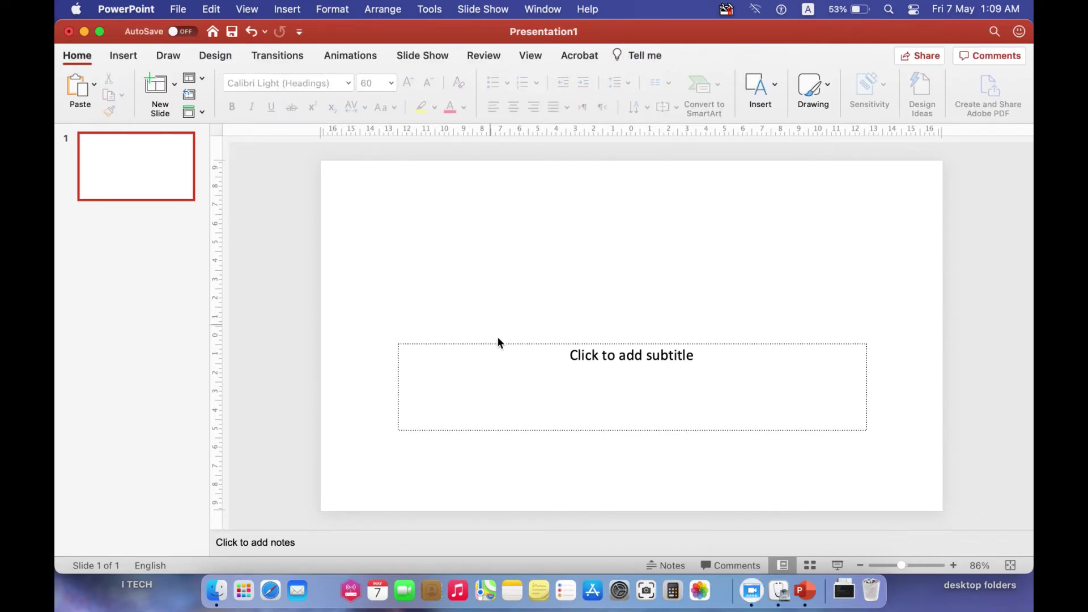
{"action": "left_click", "coordinate": [505, 343]}
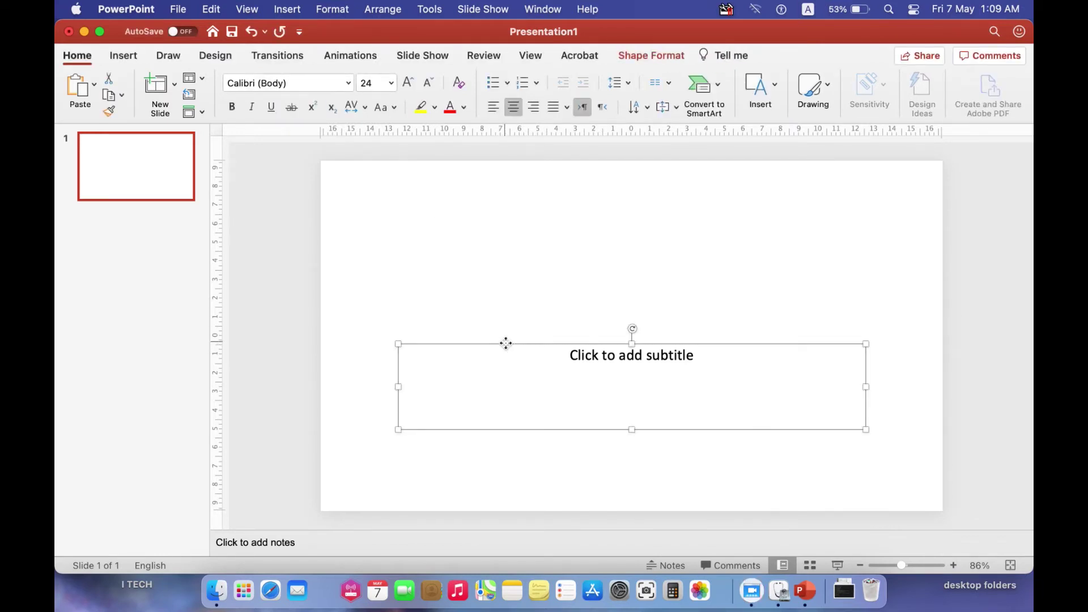
{"action": "key", "text": "Delete"}
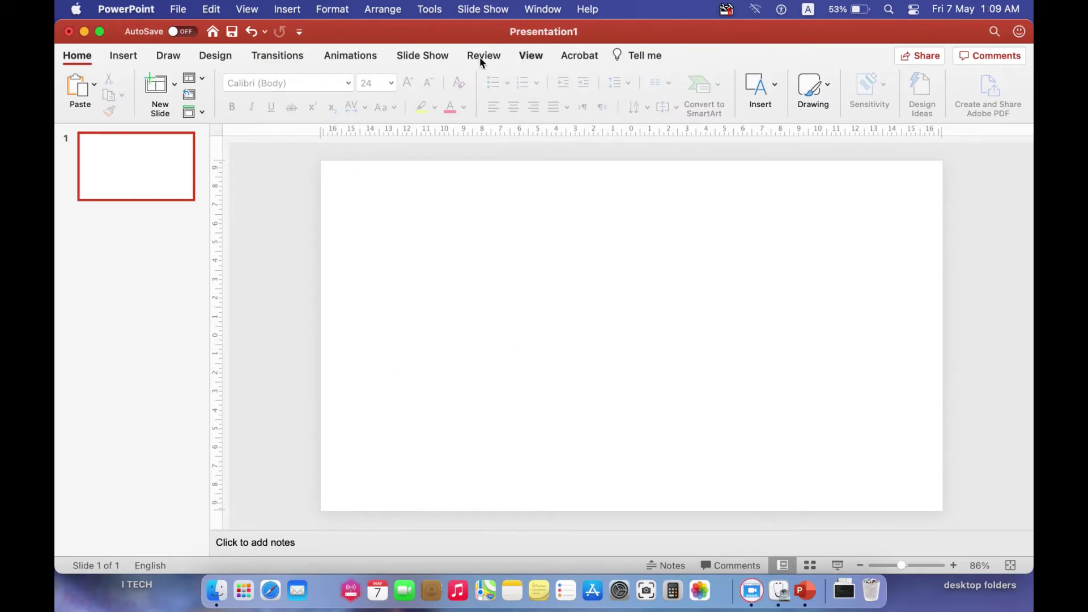
Step: Change the slide size to Standard (4:3), scaling the content down
{"action": "left_click", "coordinate": [215, 55]}
{"action": "left_click", "coordinate": [907, 86]}
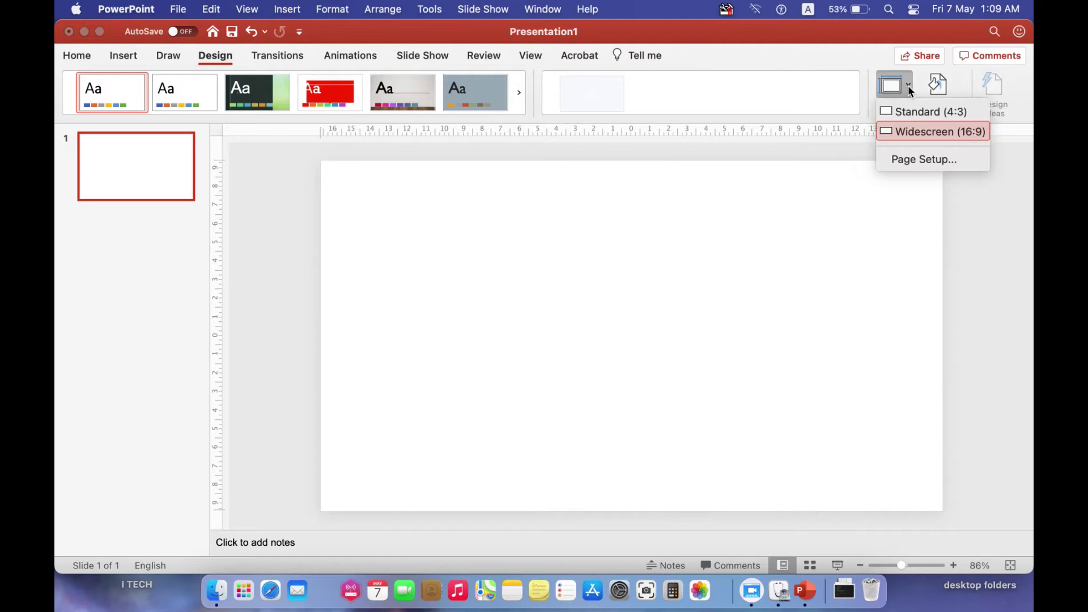
{"action": "left_click", "coordinate": [907, 110]}
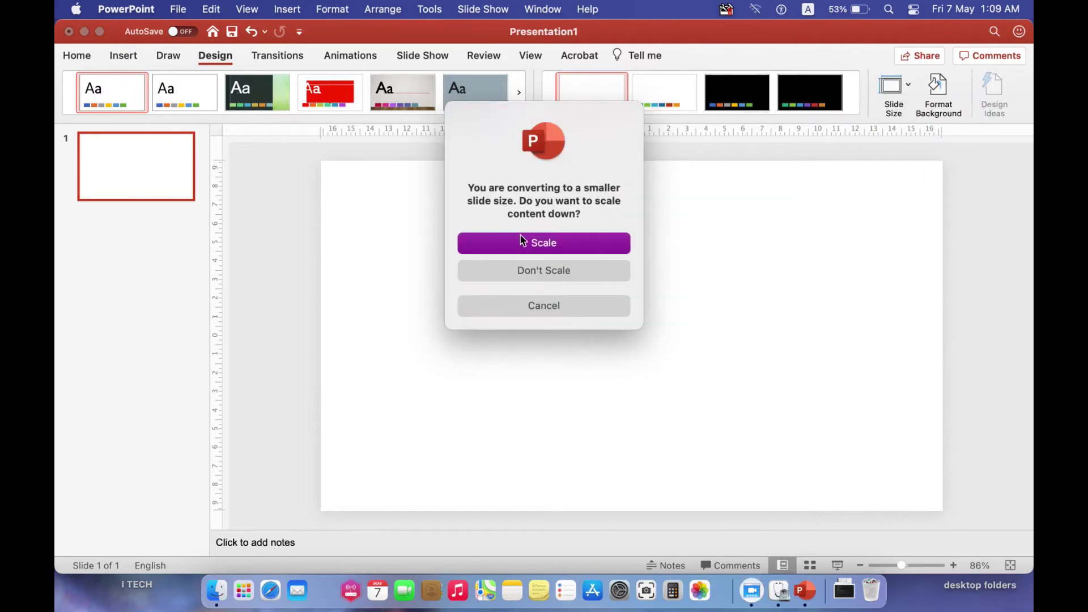
{"action": "left_click", "coordinate": [541, 245]}
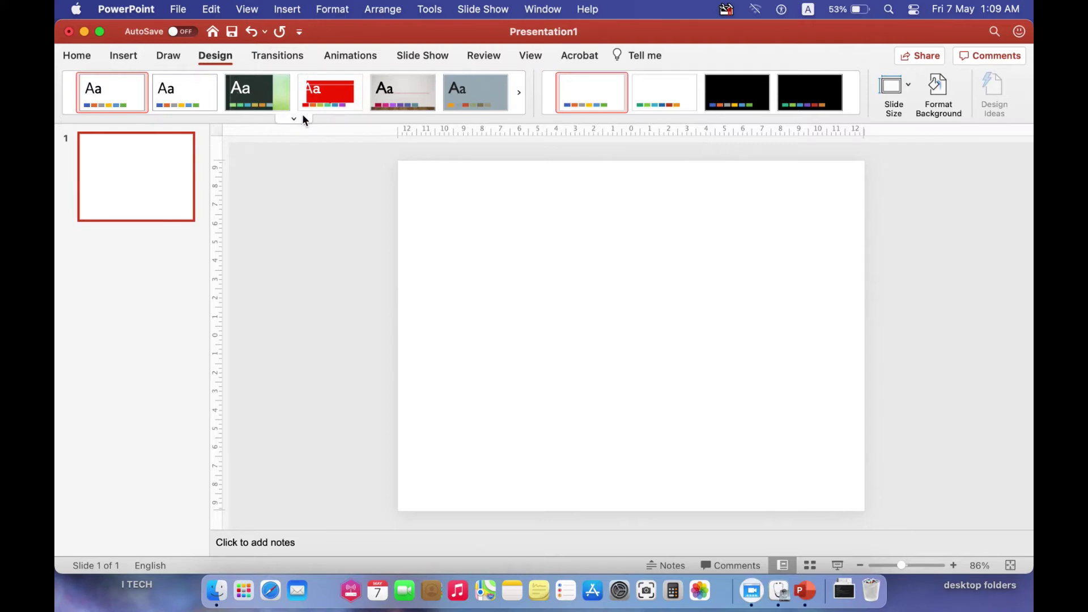
Step: Apply the plain grey-blue Office theme to the presentation
{"action": "left_click", "coordinate": [295, 121]}
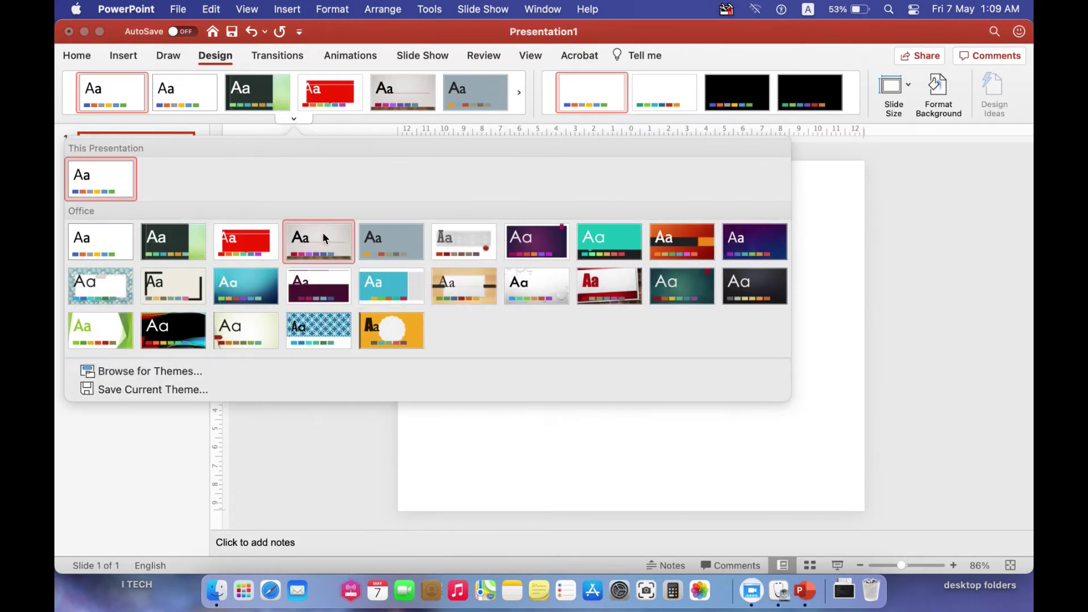
{"action": "left_click", "coordinate": [481, 90]}
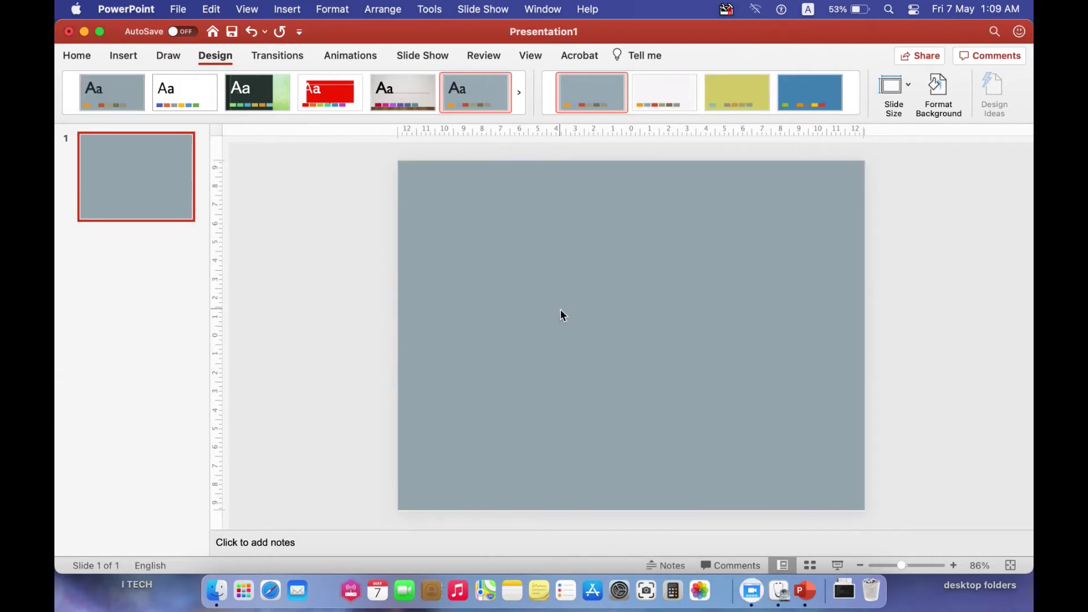
Step: Draw a right-pointing chevron block arrow about 5 cm wide and 4.9 cm high near the slide's centre
{"action": "left_click", "coordinate": [124, 53]}
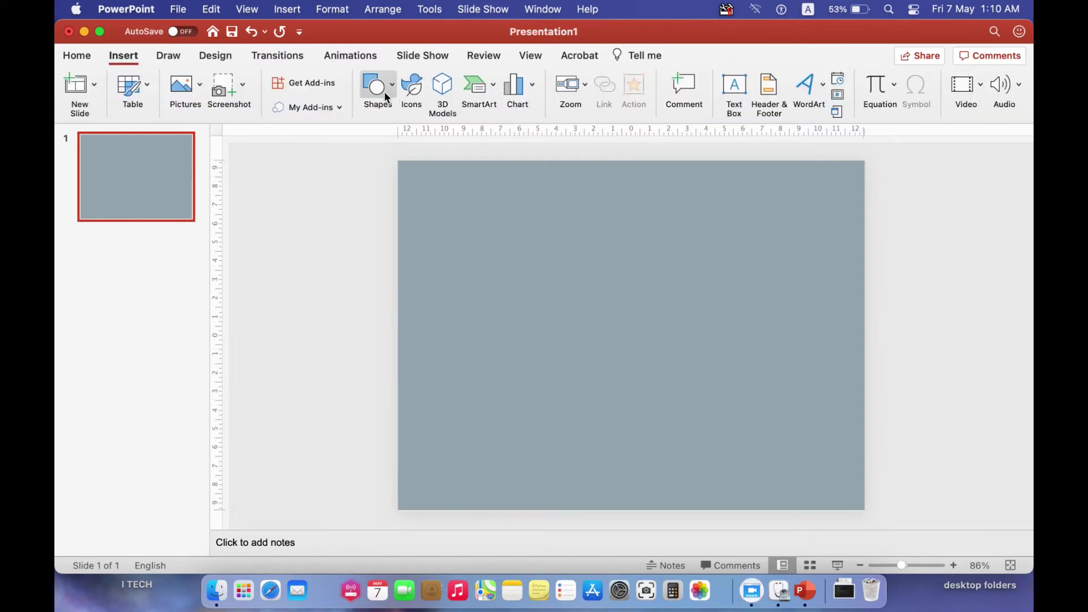
{"action": "left_click", "coordinate": [384, 90]}
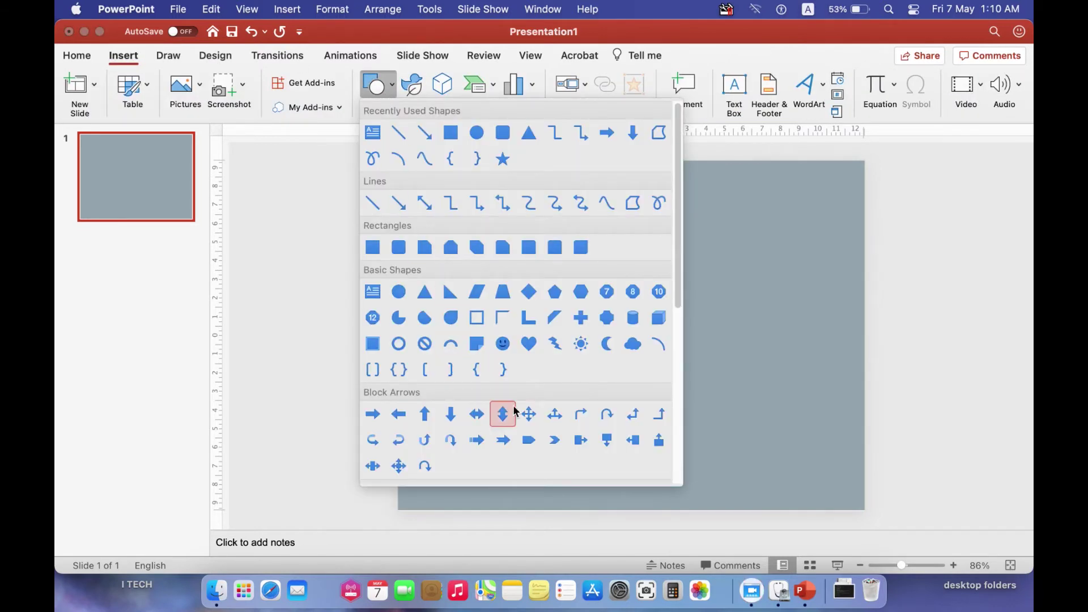
{"action": "left_click", "coordinate": [554, 443]}
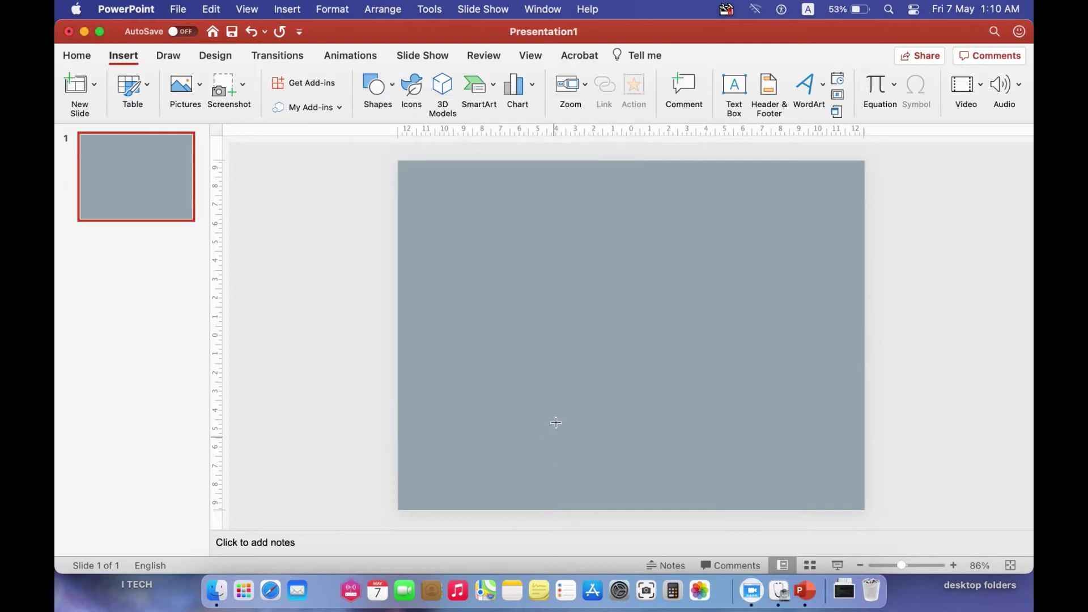
{"action": "left_click_drag", "start_coordinate": [590, 286], "coordinate": [682, 375]}
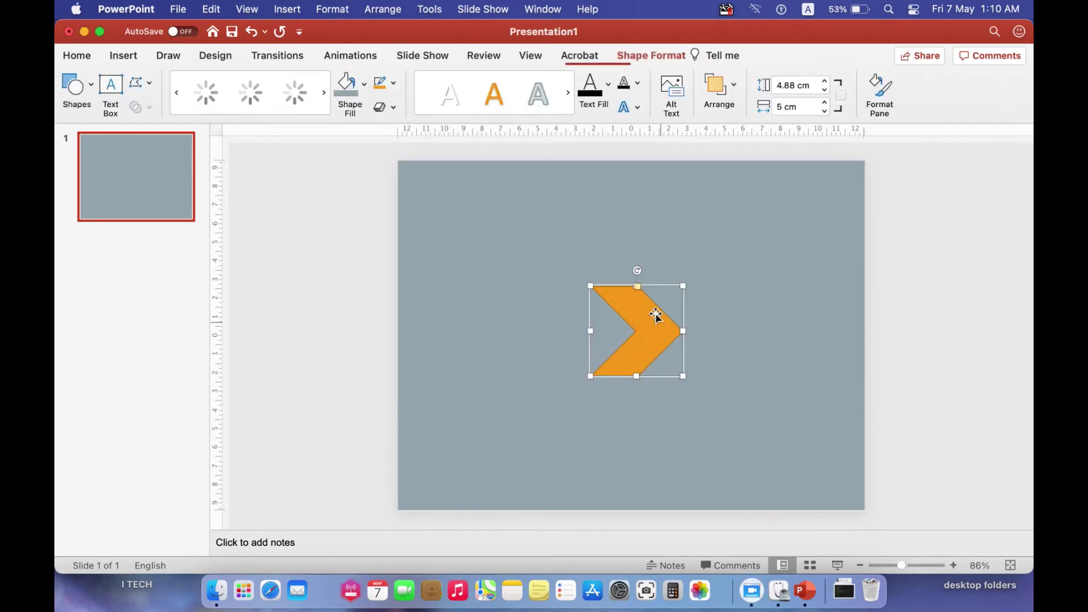
{"action": "left_click_drag", "start_coordinate": [655, 321], "coordinate": [656, 324]}
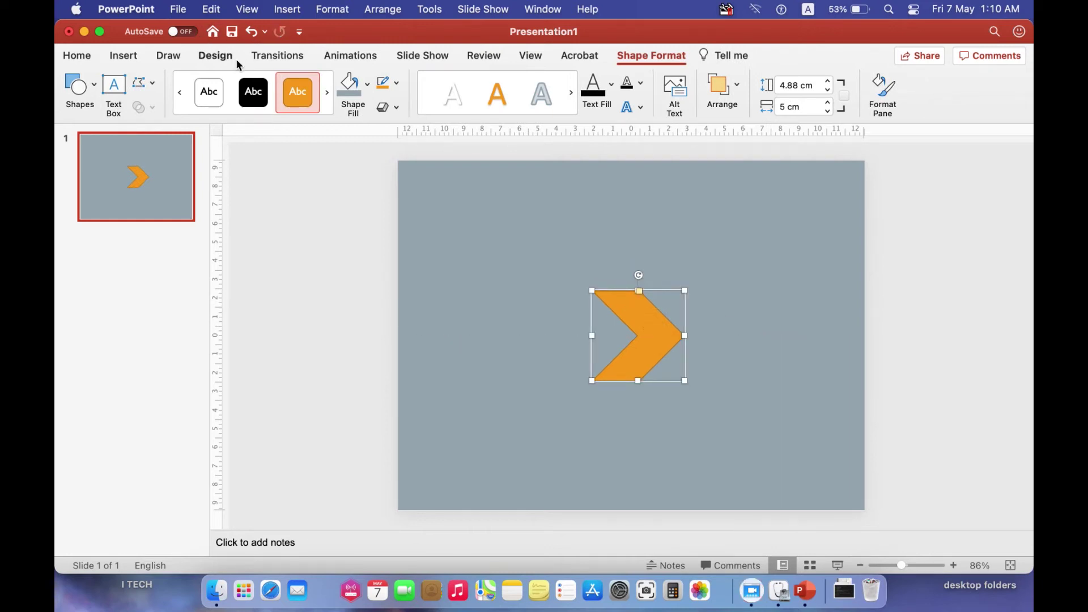
Step: Give the chevron the orange-red theme style from the bottom row of the theme styles
{"action": "left_click", "coordinate": [255, 120]}
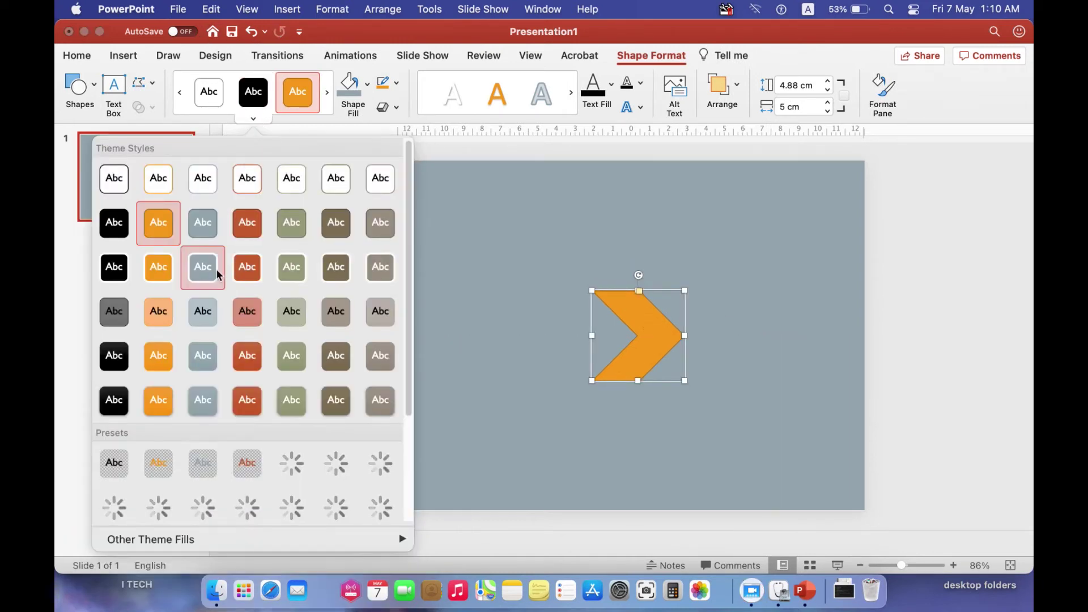
{"action": "left_click", "coordinate": [253, 407]}
{"action": "left_click", "coordinate": [531, 263]}
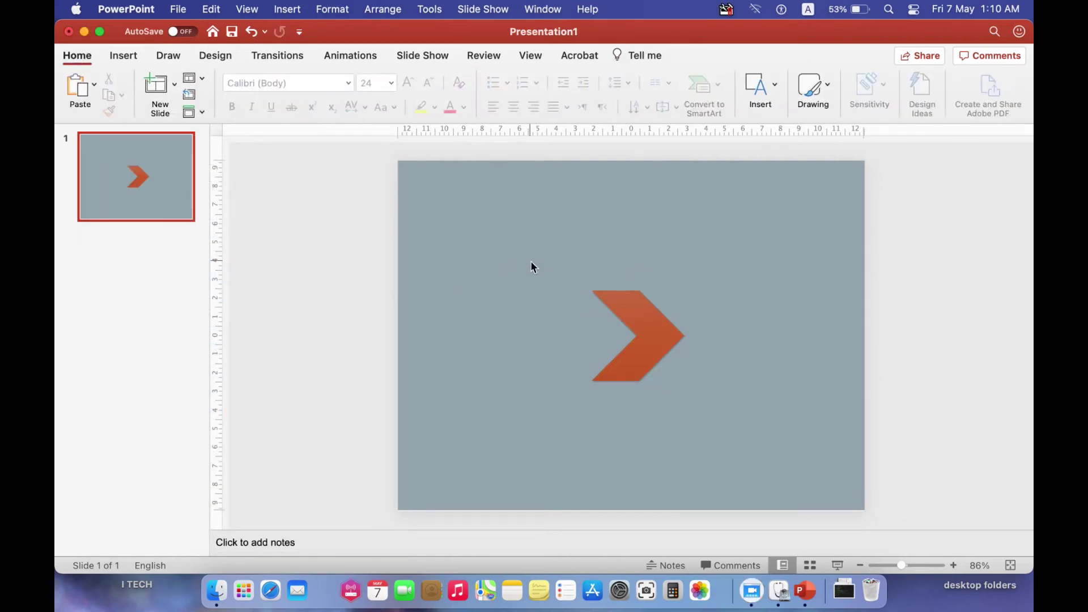
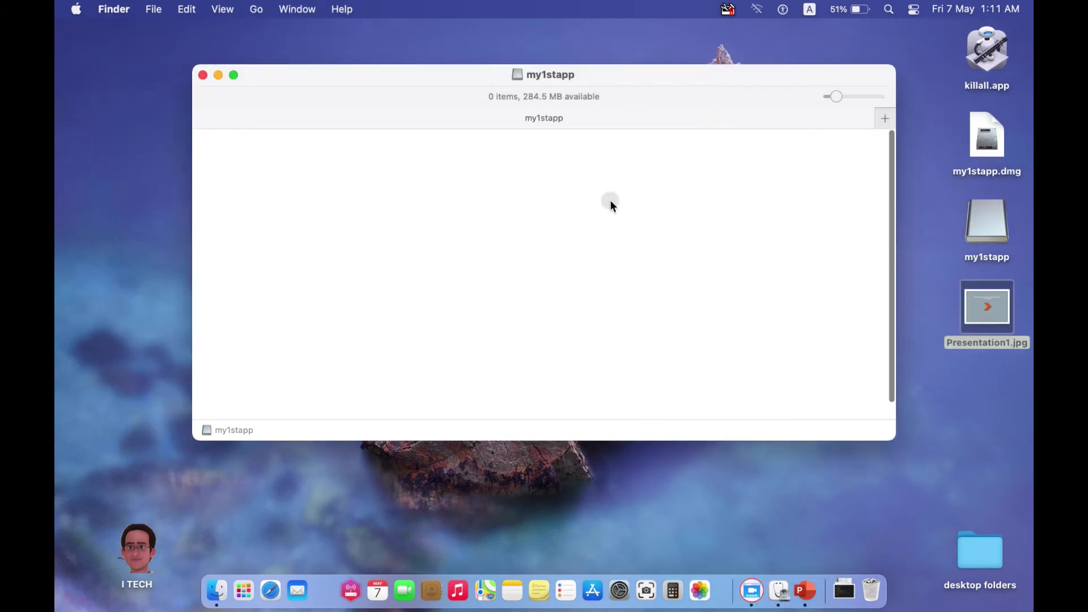
Step: Set Presentation1.jpg from the desktop as the background picture of the my1stapp disk window and close its view options
{"action": "left_click", "coordinate": [565, 201]}
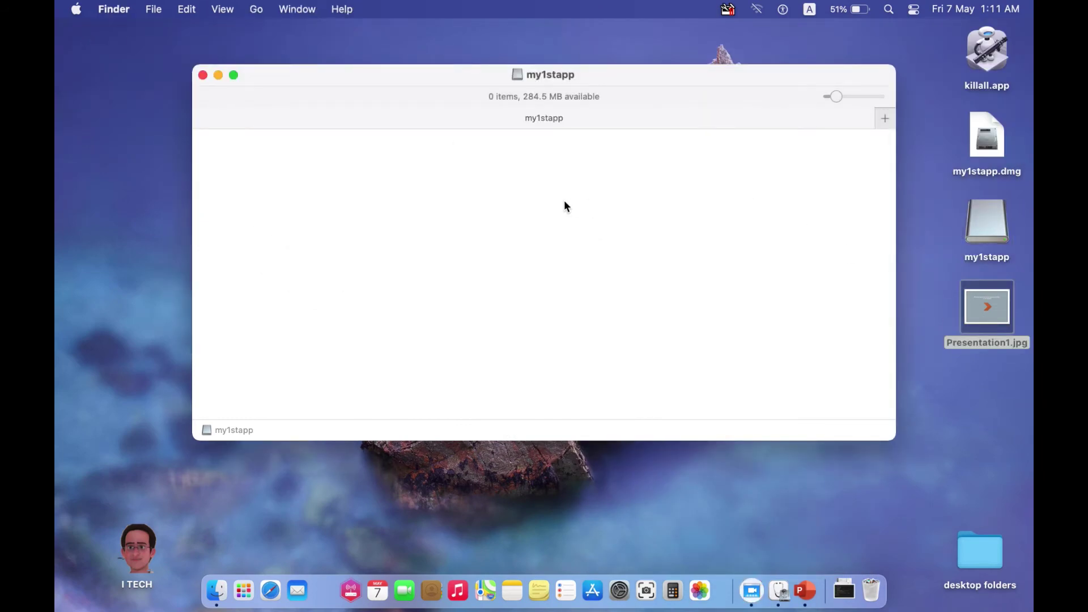
{"action": "right_click", "coordinate": [540, 179]}
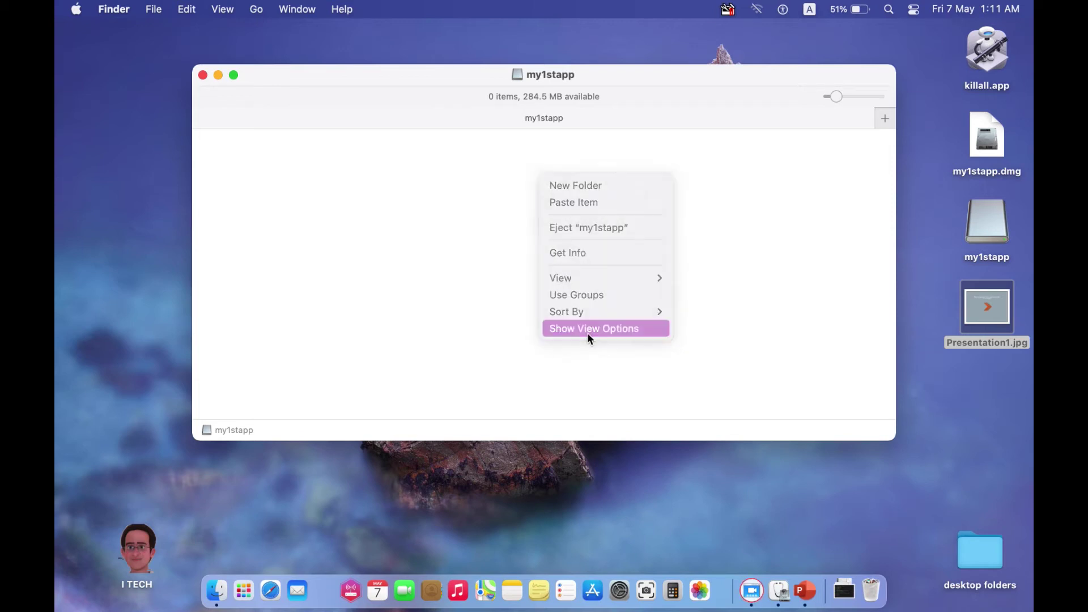
{"action": "left_click", "coordinate": [589, 338]}
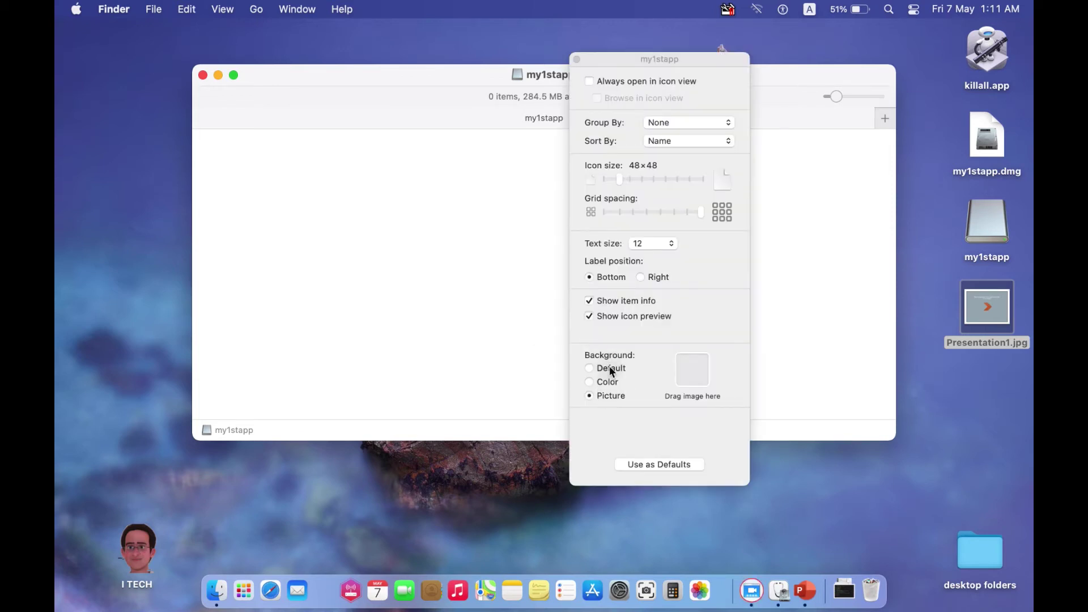
{"action": "left_click", "coordinate": [688, 384]}
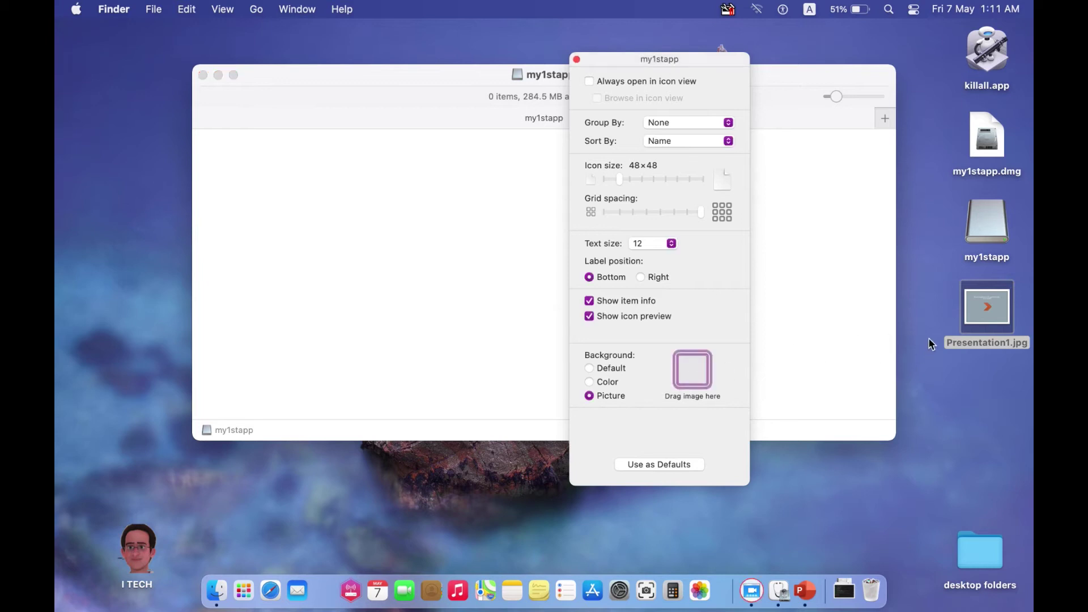
{"action": "left_click_drag", "start_coordinate": [986, 307], "coordinate": [688, 373]}
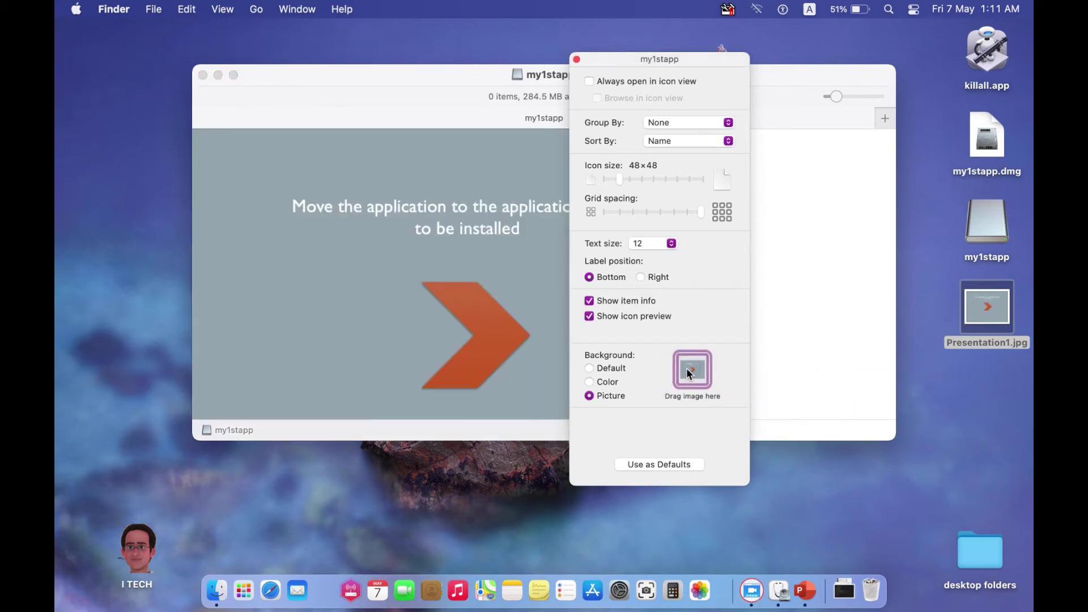
{"action": "left_click", "coordinate": [576, 59]}
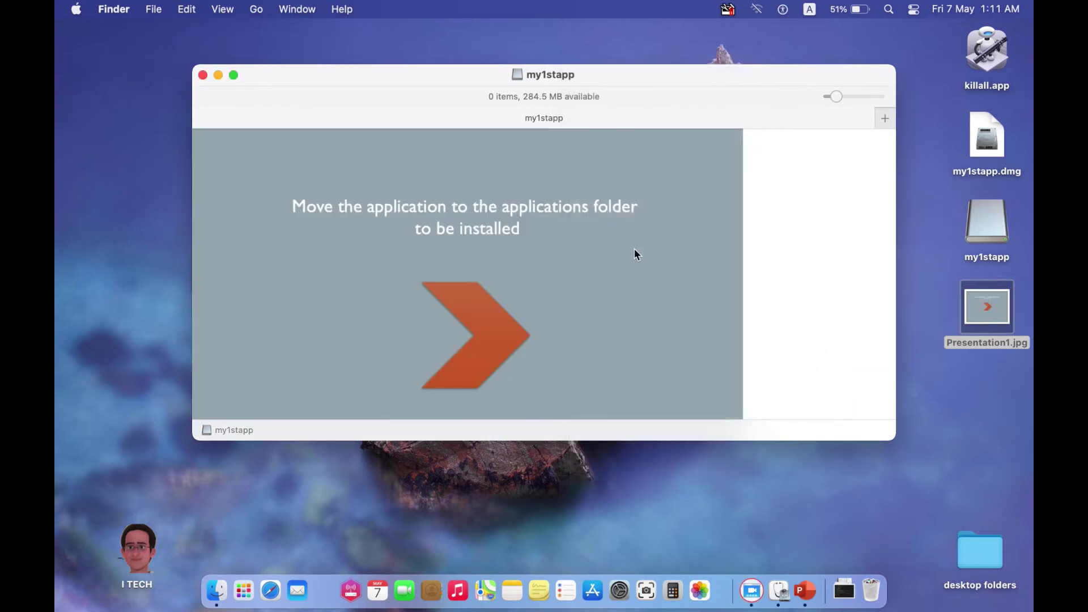
Step: Resize the my1stapp window in height and width to fit the background picture
{"action": "left_click_drag", "start_coordinate": [639, 440], "coordinate": [637, 567]}
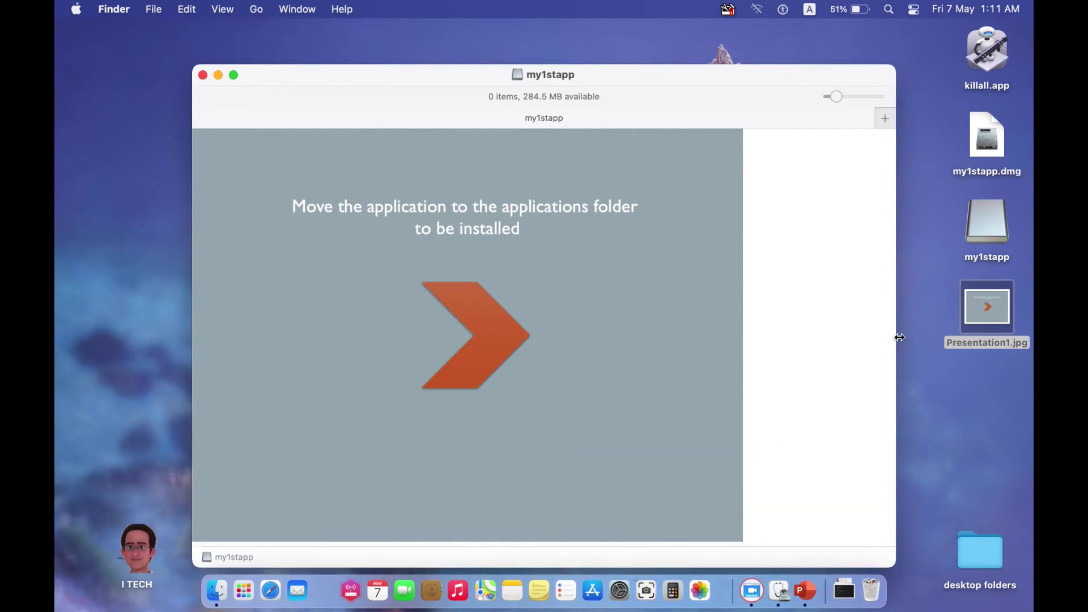
{"action": "left_click_drag", "start_coordinate": [898, 337], "coordinate": [744, 330]}
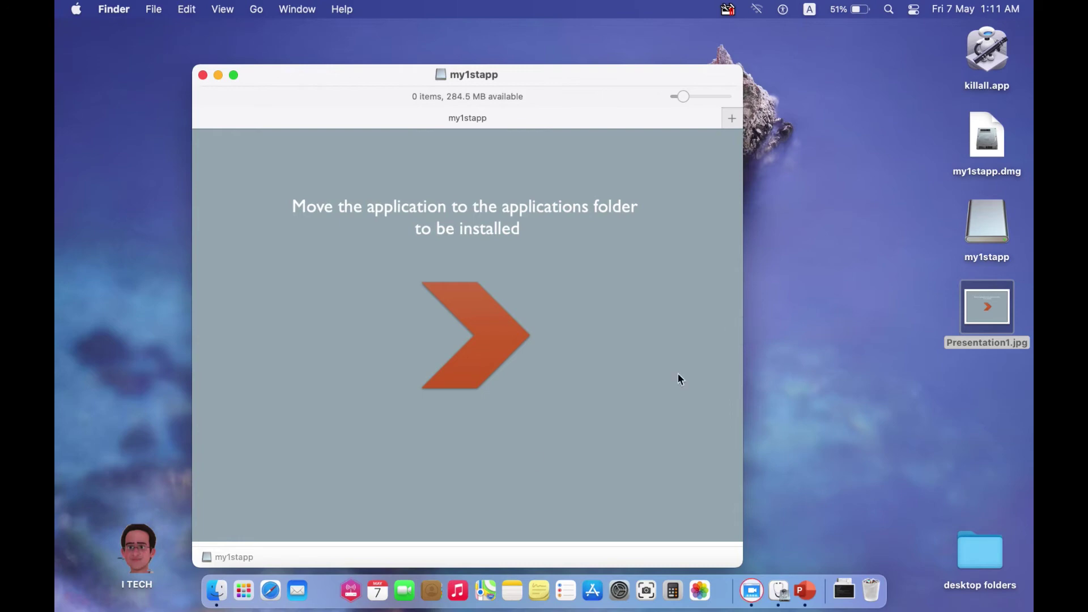
{"action": "left_click_drag", "start_coordinate": [421, 565], "coordinate": [422, 563]}
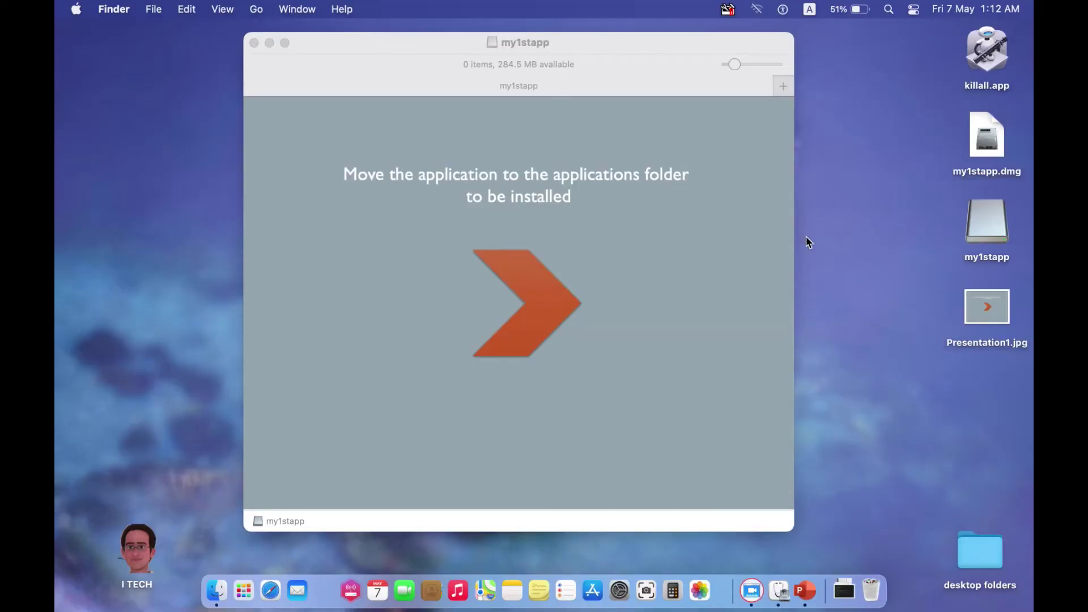
Step: Copy killall.app from the desktop into the my1stapp disk window and try to move it beside the arrow
{"action": "left_click_drag", "start_coordinate": [986, 57], "coordinate": [362, 296]}
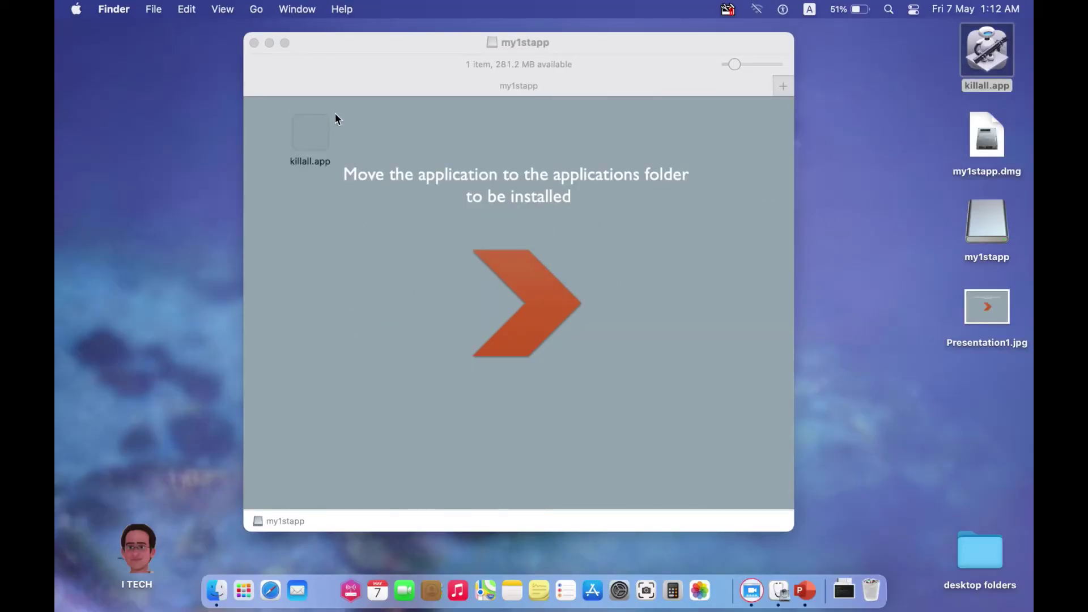
{"action": "left_click", "coordinate": [306, 140]}
{"action": "left_click_drag", "start_coordinate": [307, 140], "coordinate": [372, 315]}
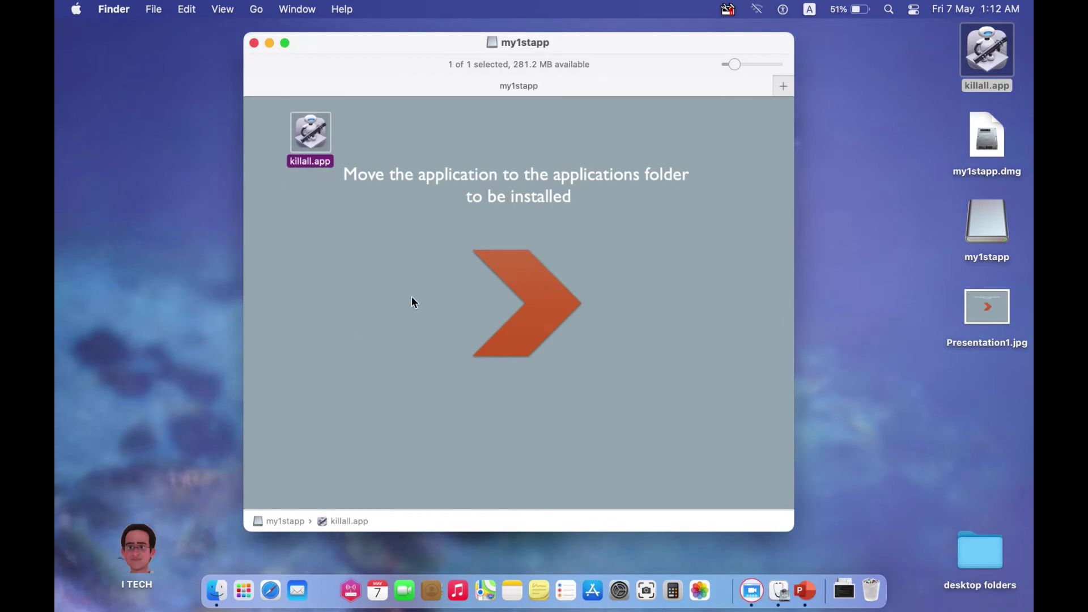
Step: Set the my1stapp window's sorting to None and place killall.app to the left of the arrow
{"action": "left_click", "coordinate": [418, 294]}
{"action": "right_click", "coordinate": [418, 294]}
{"action": "mouse_move", "coordinate": [499, 430]}
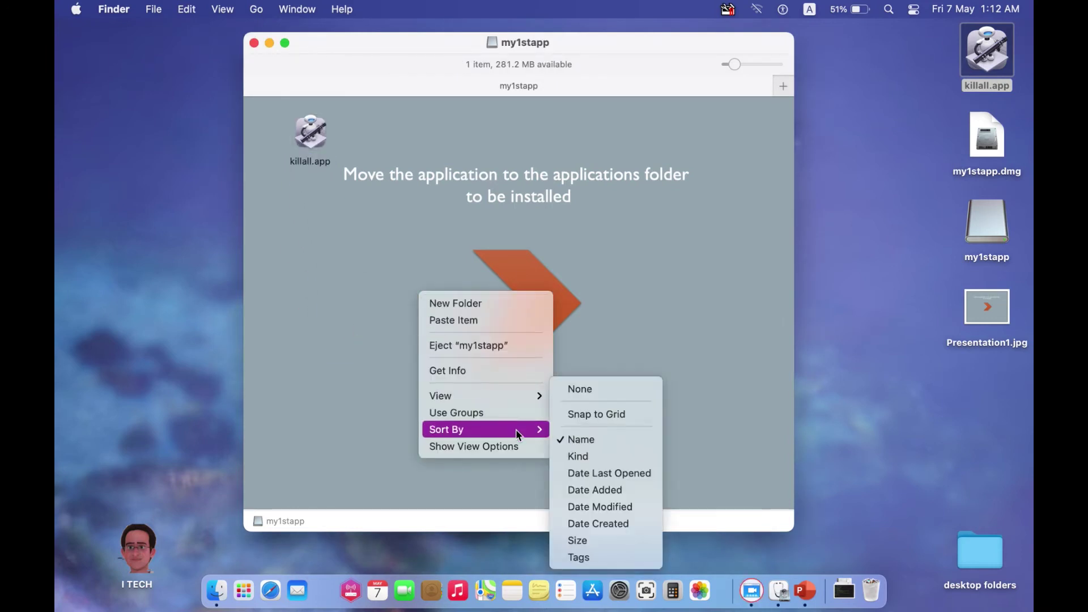
{"action": "left_click", "coordinate": [576, 393]}
{"action": "left_click_drag", "start_coordinate": [317, 134], "coordinate": [371, 309]}
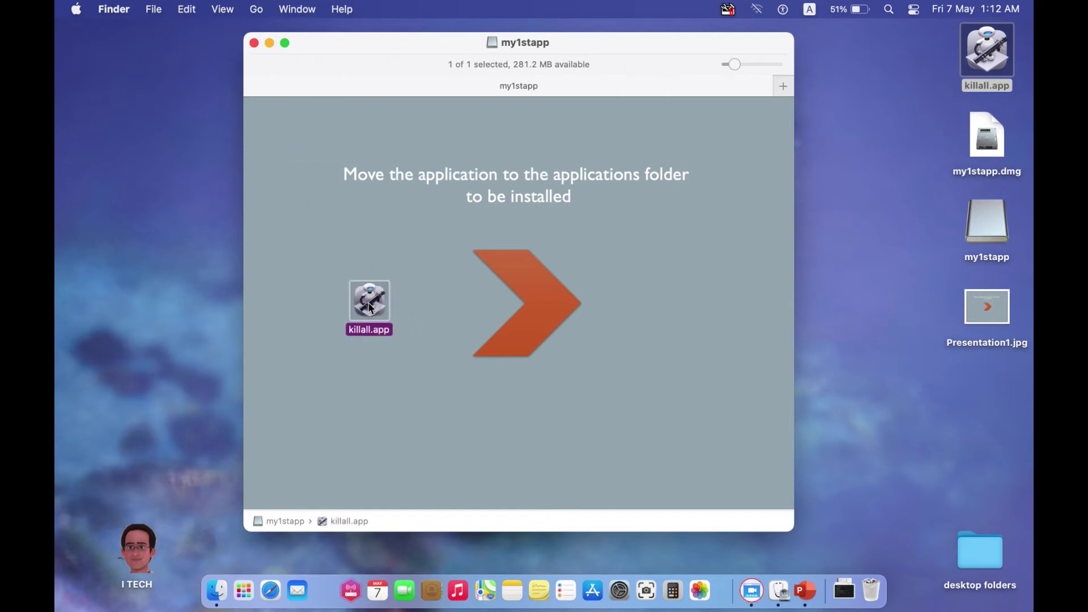
Step: Enlarge the my1stapp window's icons to about the arrow's size and realign killall.app level with the arrow
{"action": "left_click_drag", "start_coordinate": [736, 64], "coordinate": [750, 64]}
{"action": "left_click_drag", "start_coordinate": [380, 441], "coordinate": [384, 285]}
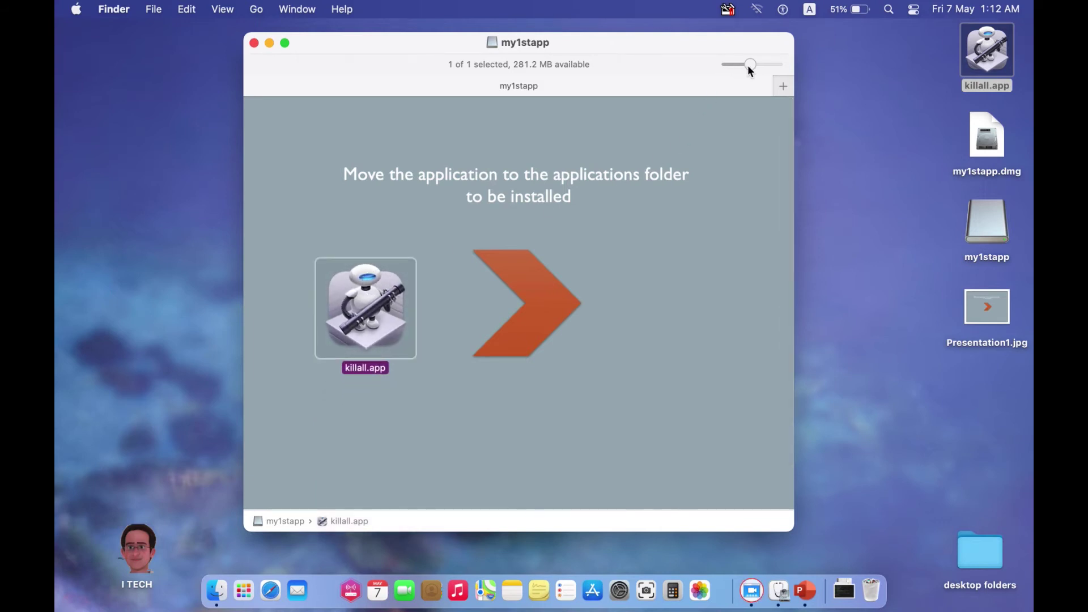
{"action": "left_click_drag", "start_coordinate": [748, 66], "coordinate": [752, 65]}
{"action": "left_click_drag", "start_coordinate": [376, 344], "coordinate": [360, 310]}
{"action": "left_click", "coordinate": [475, 343]}
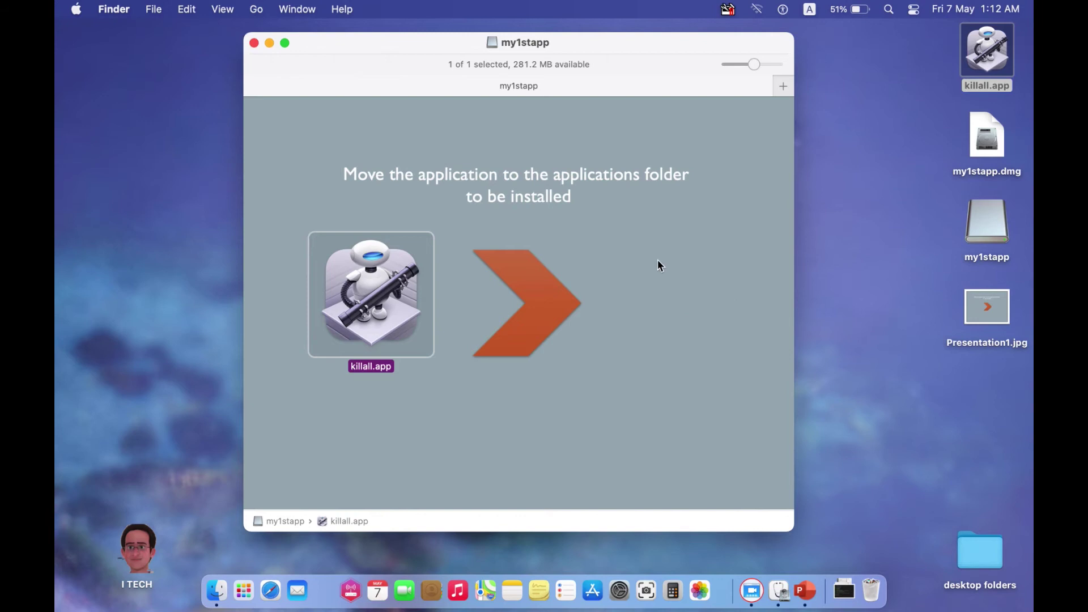
{"action": "left_click", "coordinate": [633, 263]}
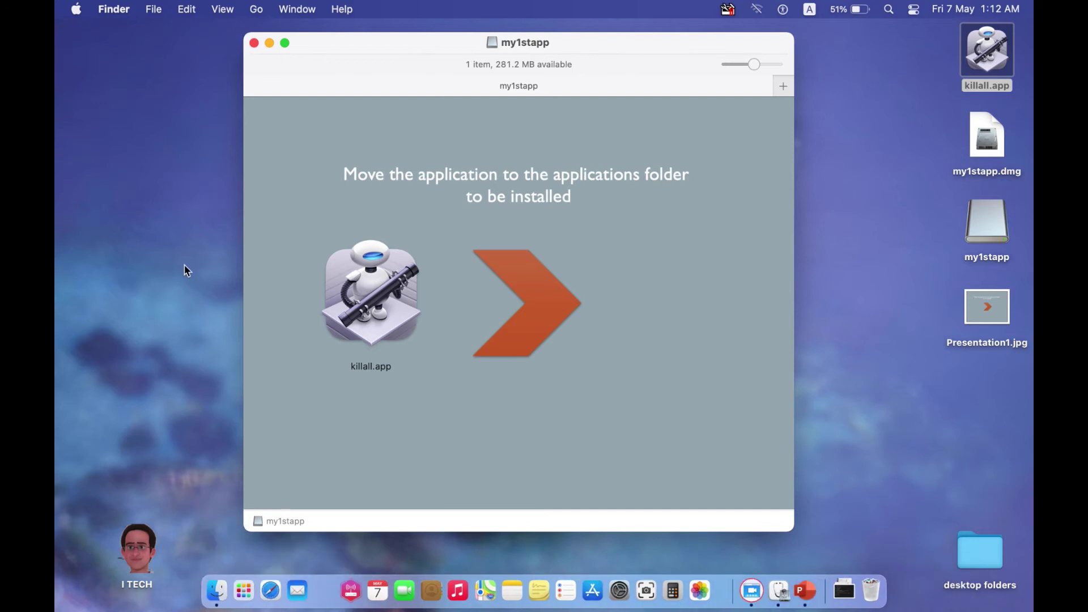
Step: Make an alias of the AppleHD Applications folder on the desktop and close the extra Finder windows
{"action": "right_click", "coordinate": [215, 564]}
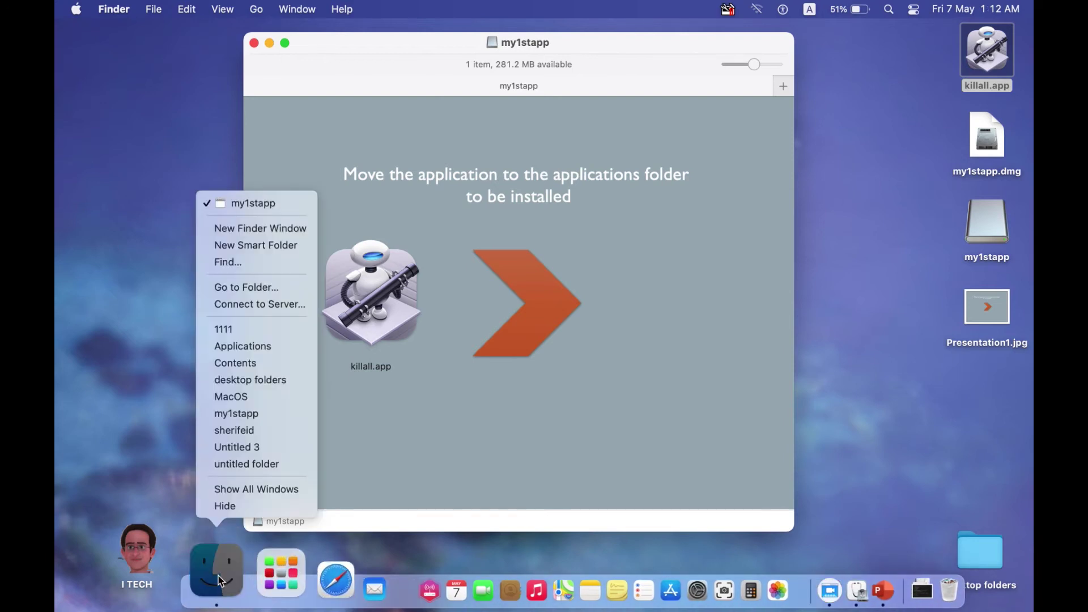
{"action": "left_click", "coordinate": [269, 228]}
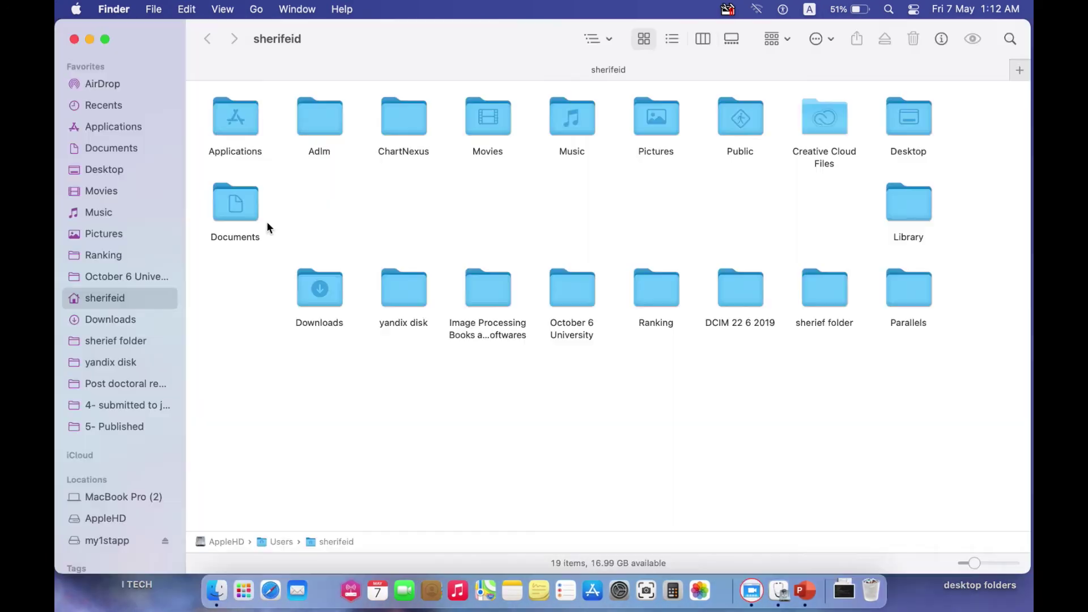
{"action": "left_click", "coordinate": [111, 522]}
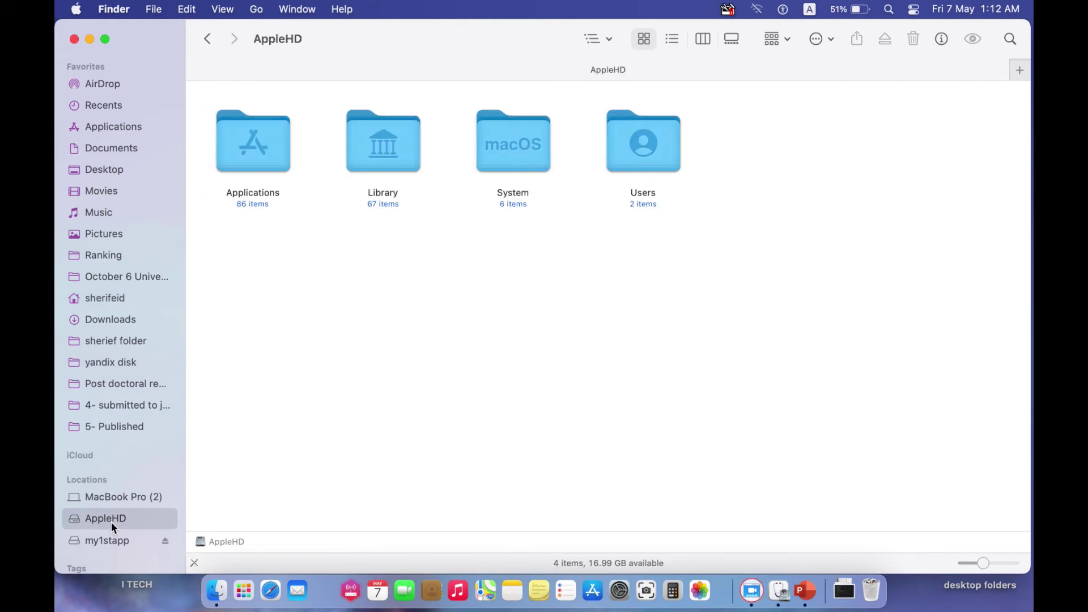
{"action": "left_click", "coordinate": [261, 149]}
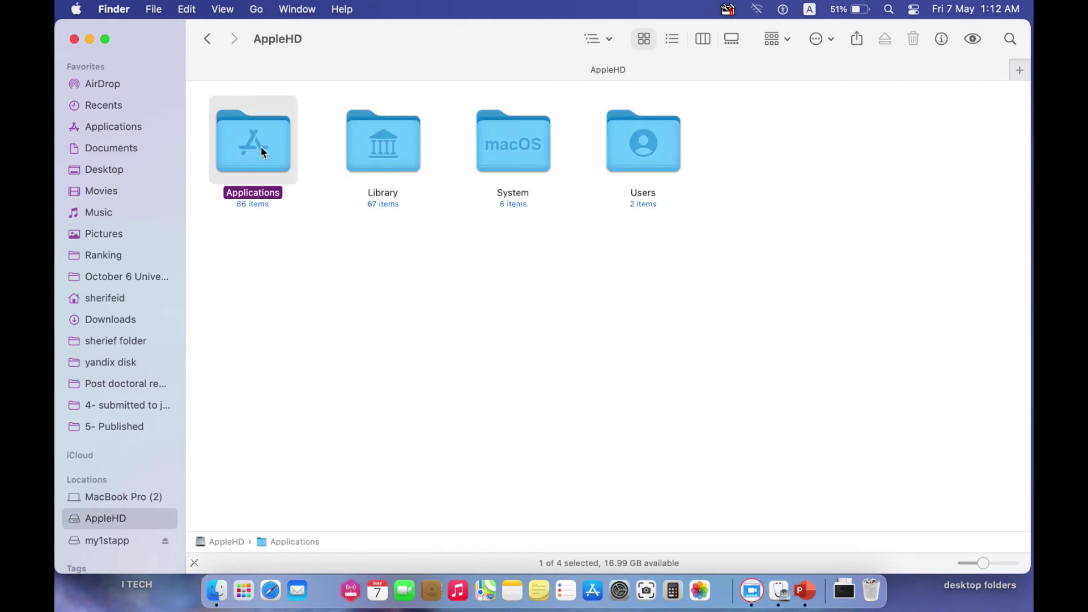
{"action": "right_click", "coordinate": [260, 150]}
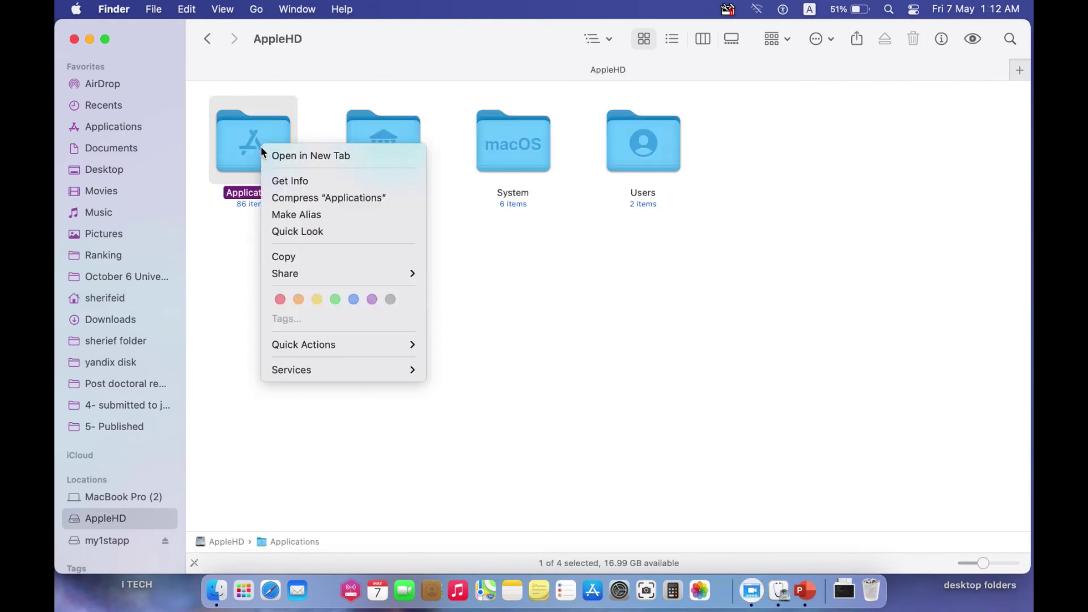
{"action": "left_click", "coordinate": [310, 215]}
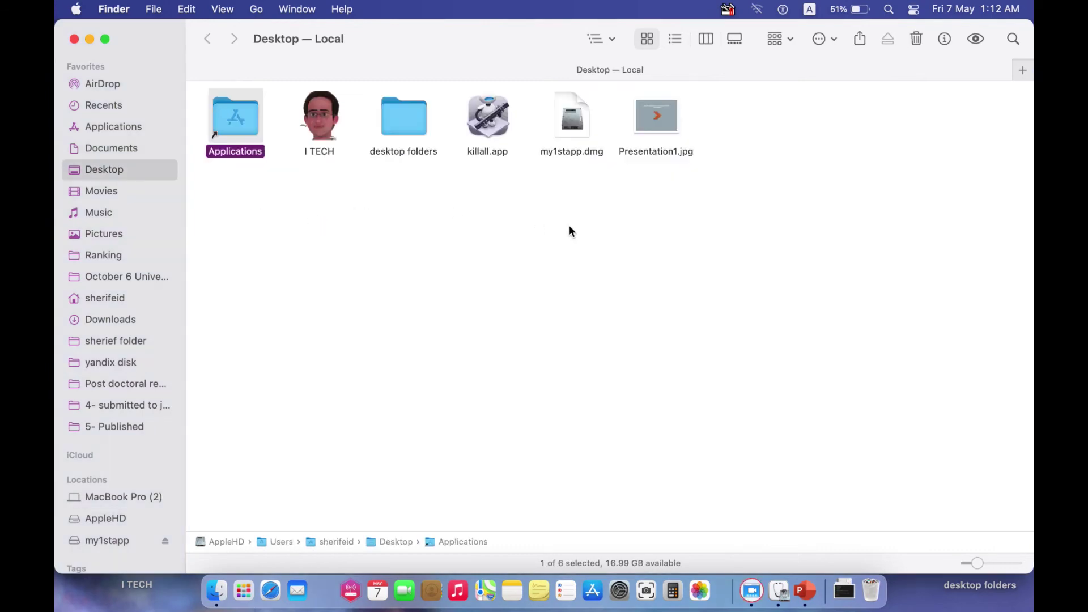
{"action": "left_click", "coordinate": [74, 39]}
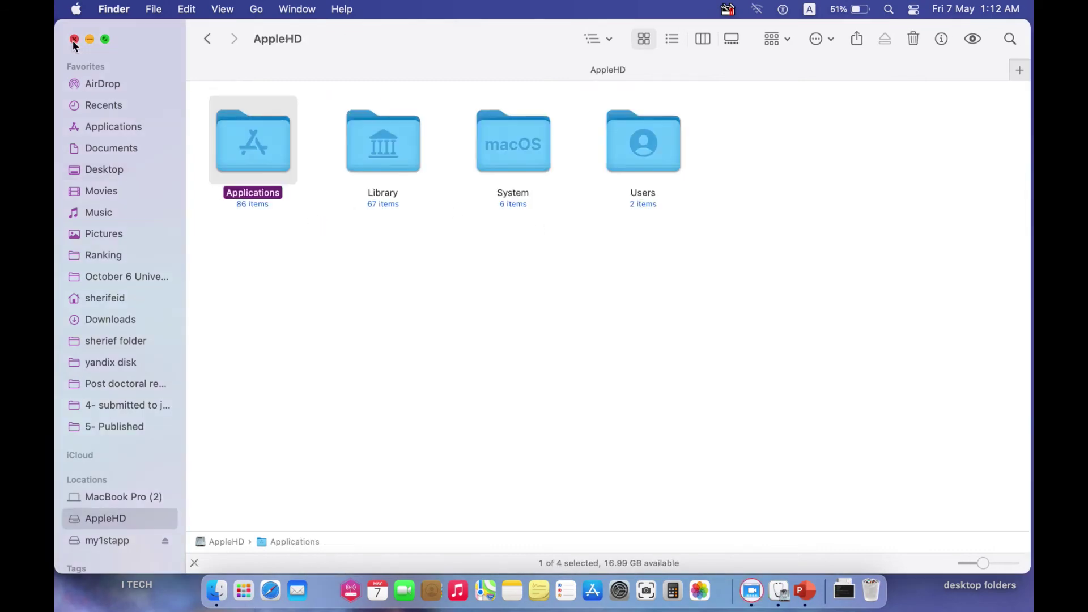
{"action": "left_click", "coordinate": [74, 40]}
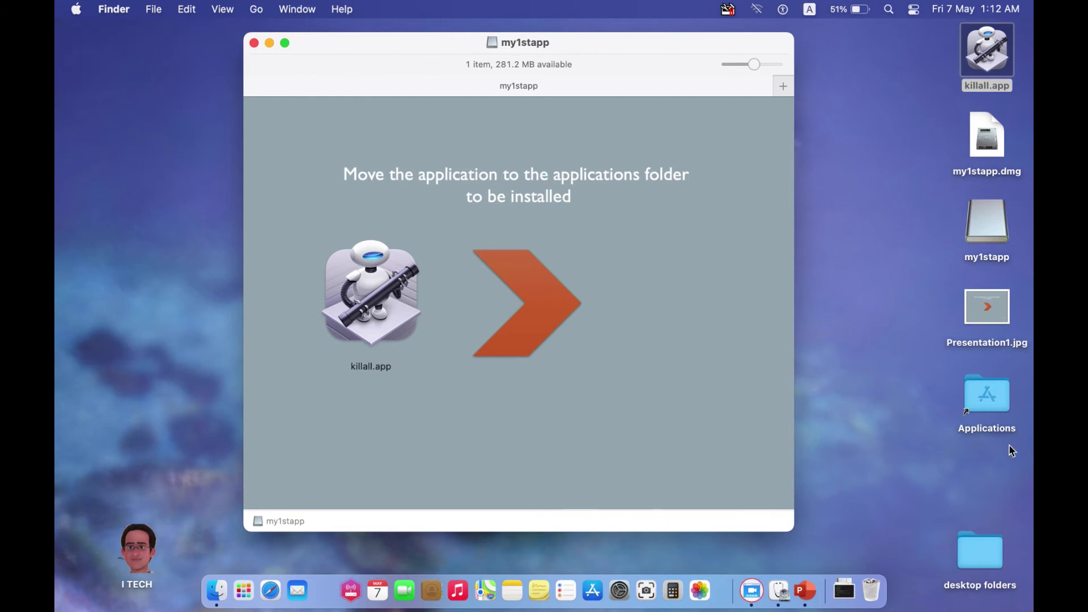
Step: Copy the desktop's Applications alias into the my1stapp window and align it to the right of the arrow, level with killall.app
{"action": "left_click", "coordinate": [962, 431]}
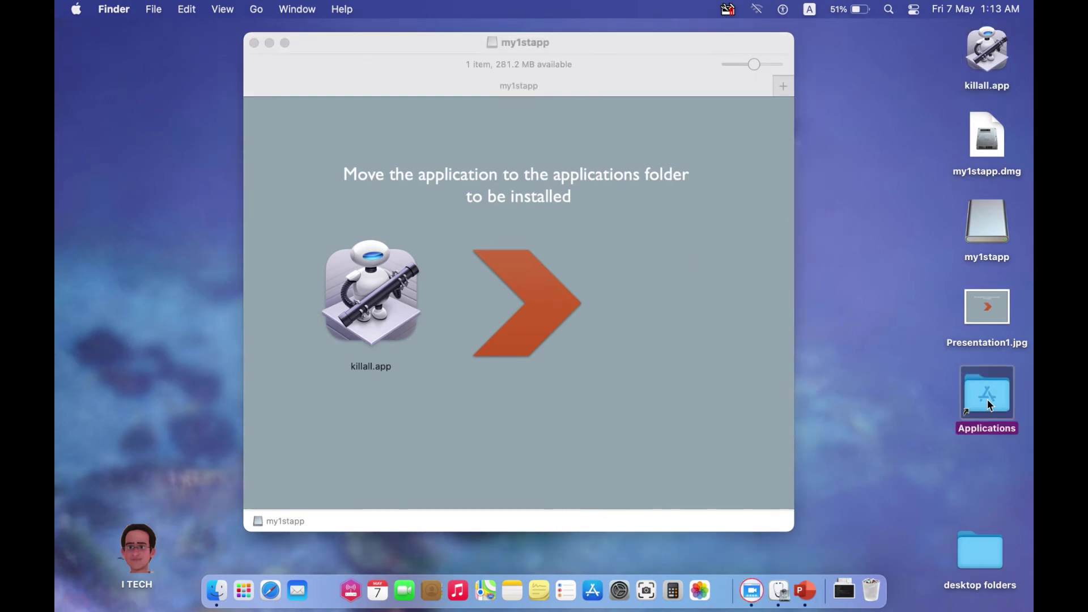
{"action": "left_click_drag", "start_coordinate": [987, 398], "coordinate": [658, 312]}
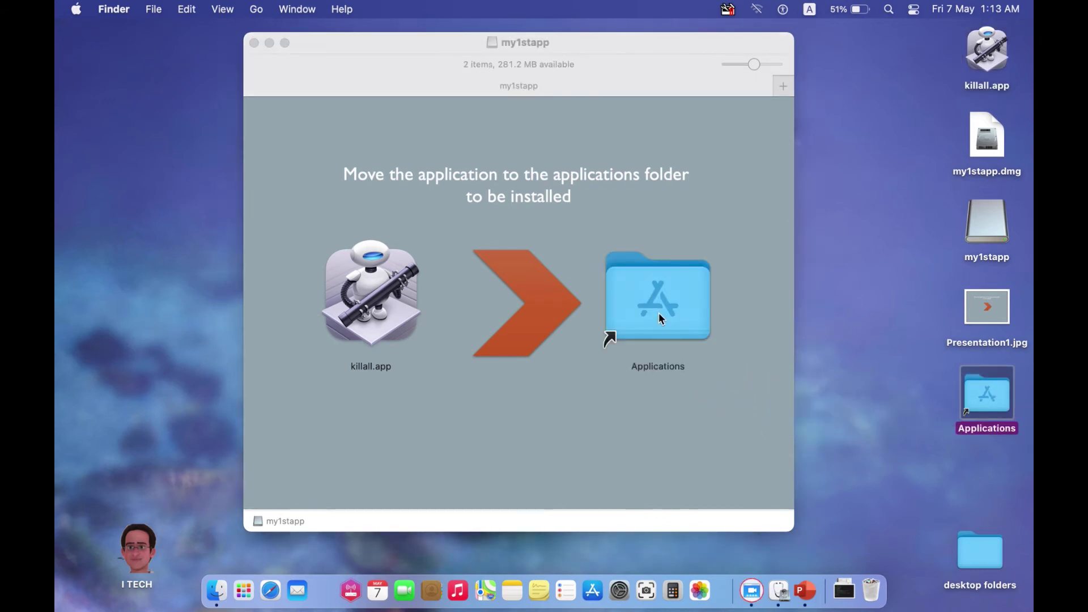
{"action": "left_click", "coordinate": [658, 311]}
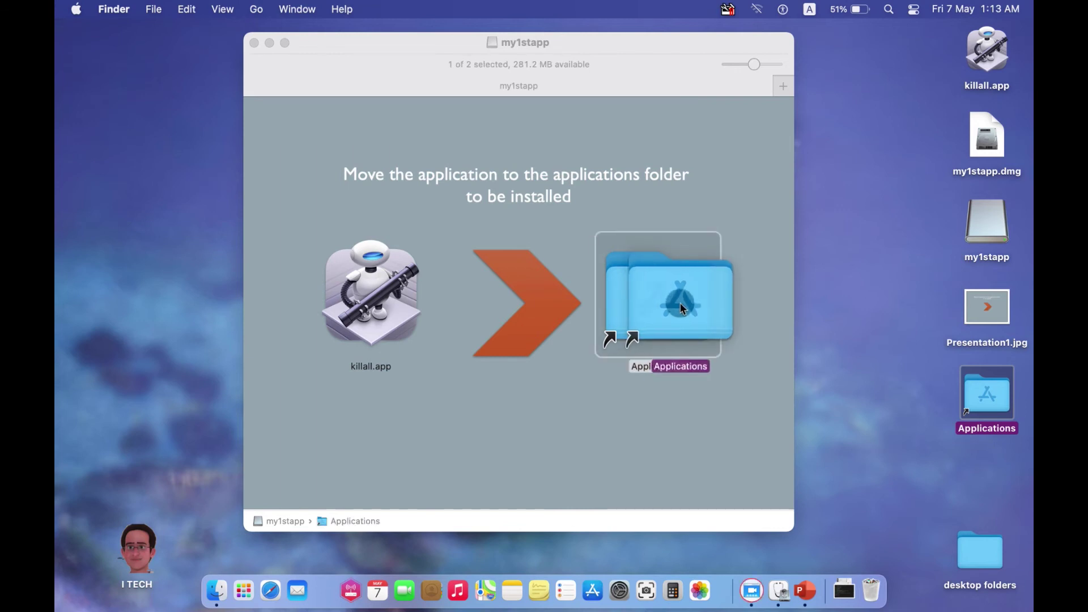
{"action": "left_click", "coordinate": [619, 433]}
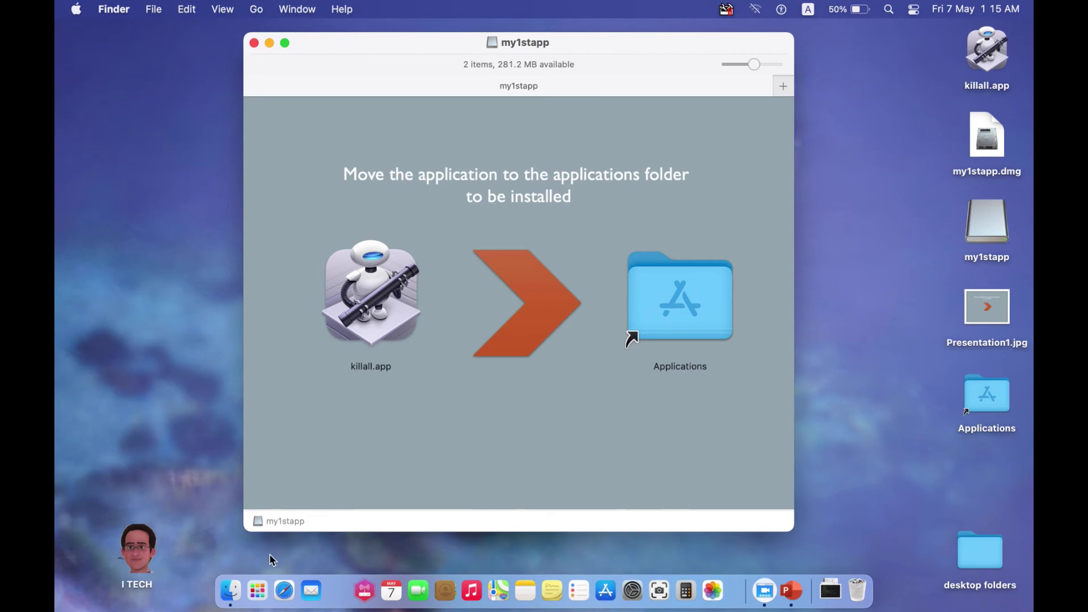
Step: Open Disk Utility and eject the Apple read/write Media disk image containing my1stapp
{"action": "left_click", "coordinate": [262, 573]}
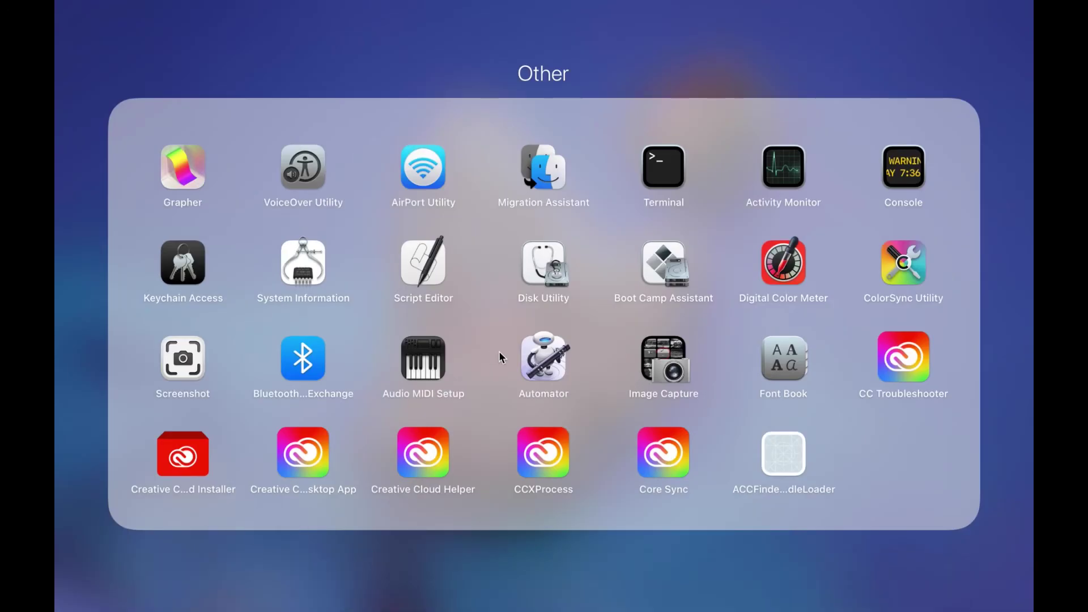
{"action": "left_click", "coordinate": [552, 261]}
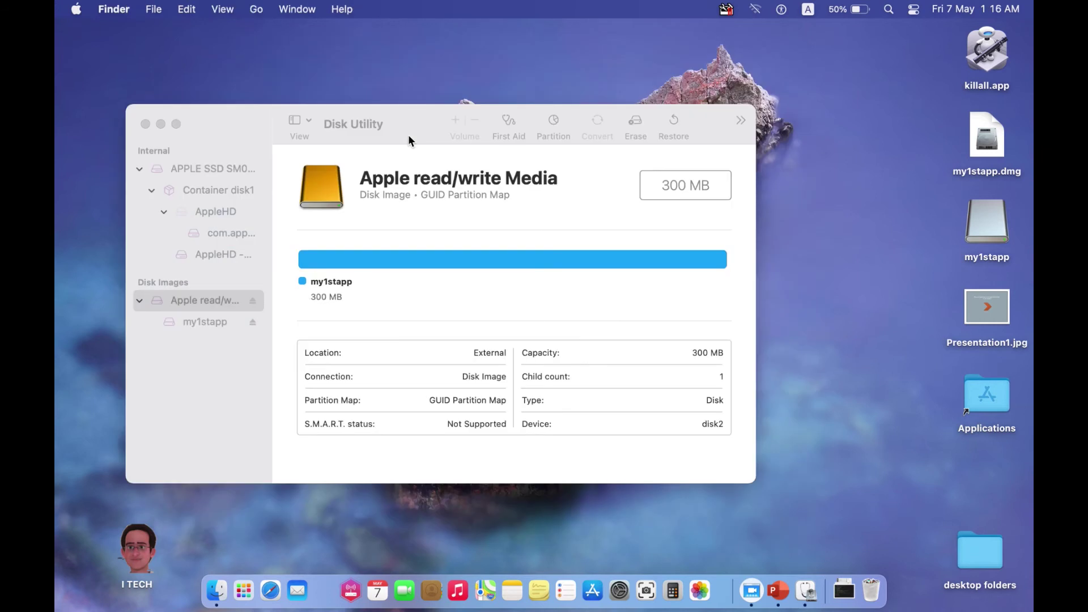
{"action": "left_click", "coordinate": [408, 135]}
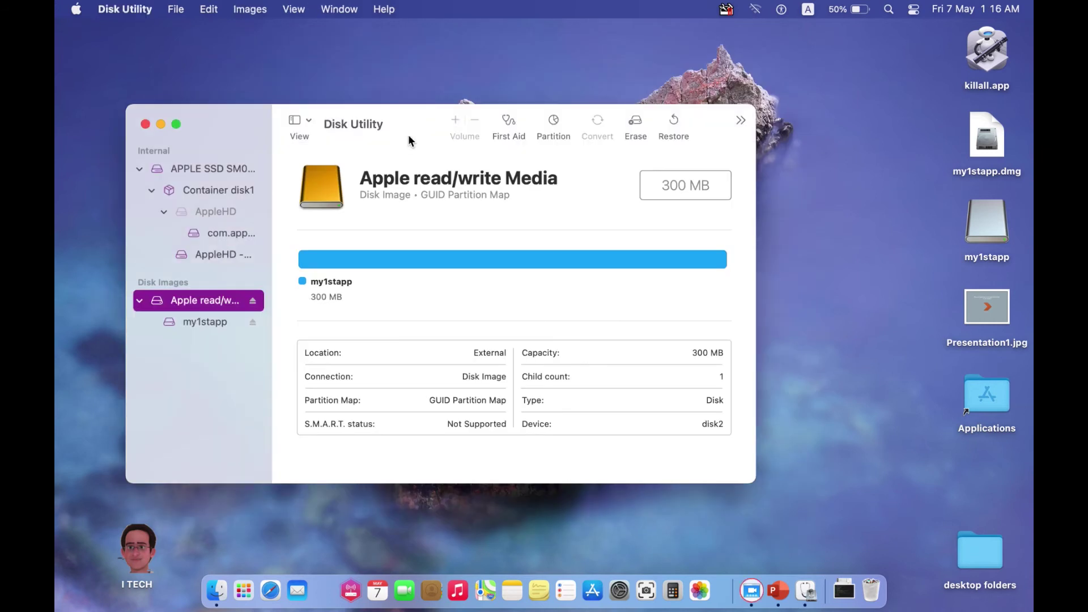
{"action": "left_click", "coordinate": [251, 304]}
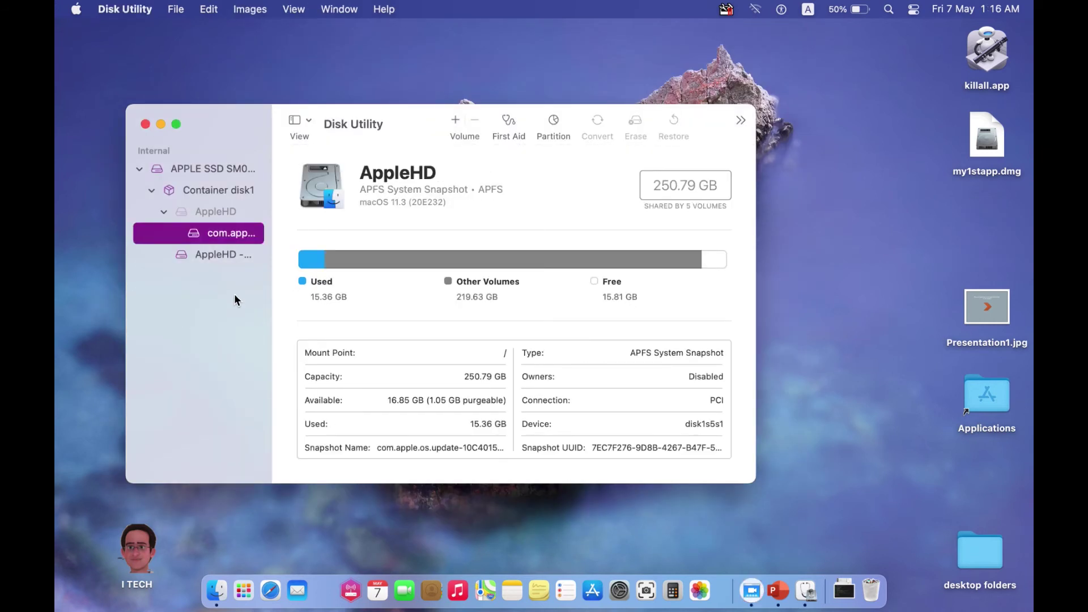
Step: Start an image conversion in Disk Utility with my1stapp.dmg from the Desktop as the source
{"action": "left_click", "coordinate": [290, 9]}
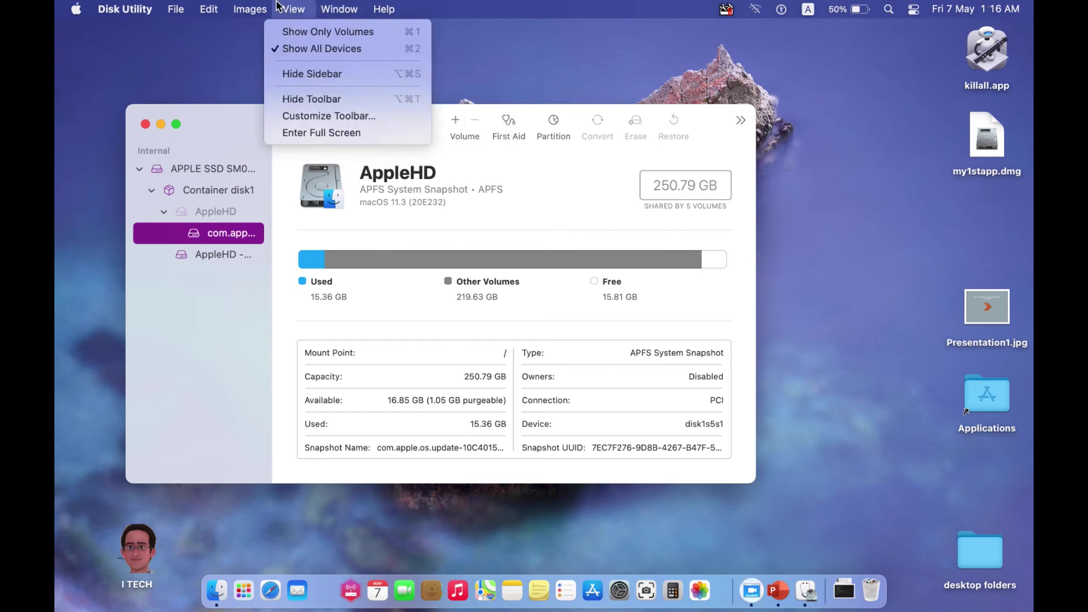
{"action": "mouse_move", "coordinate": [262, 7]}
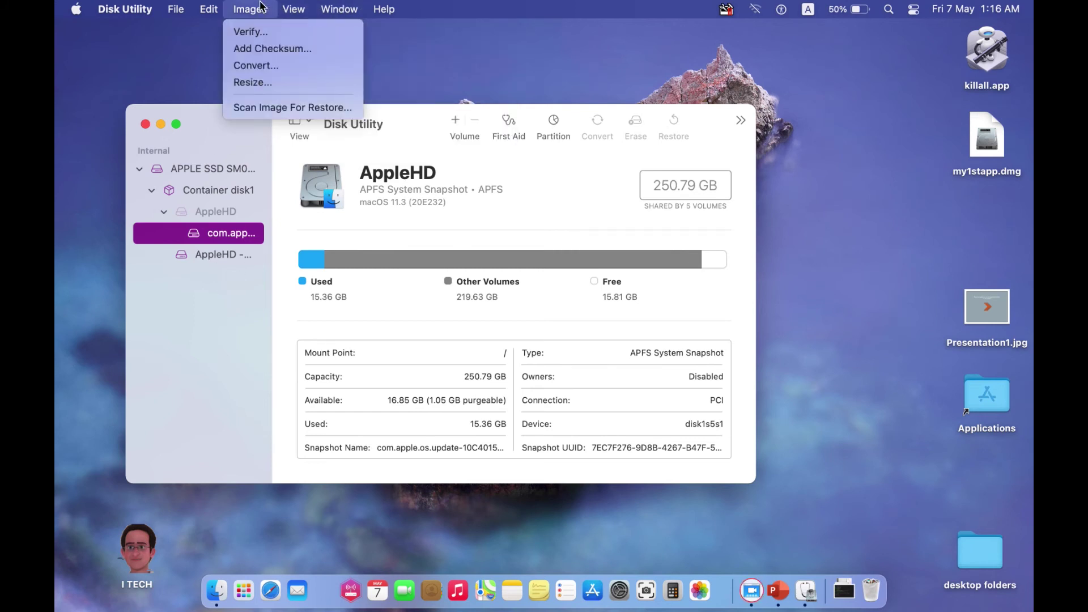
{"action": "left_click", "coordinate": [265, 66]}
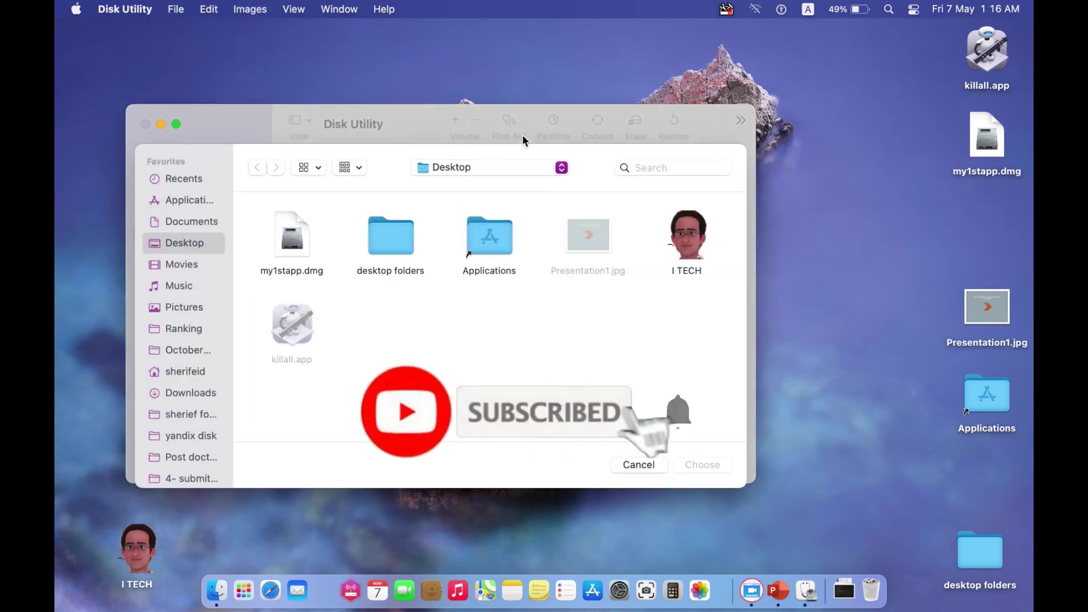
{"action": "left_click", "coordinate": [298, 241]}
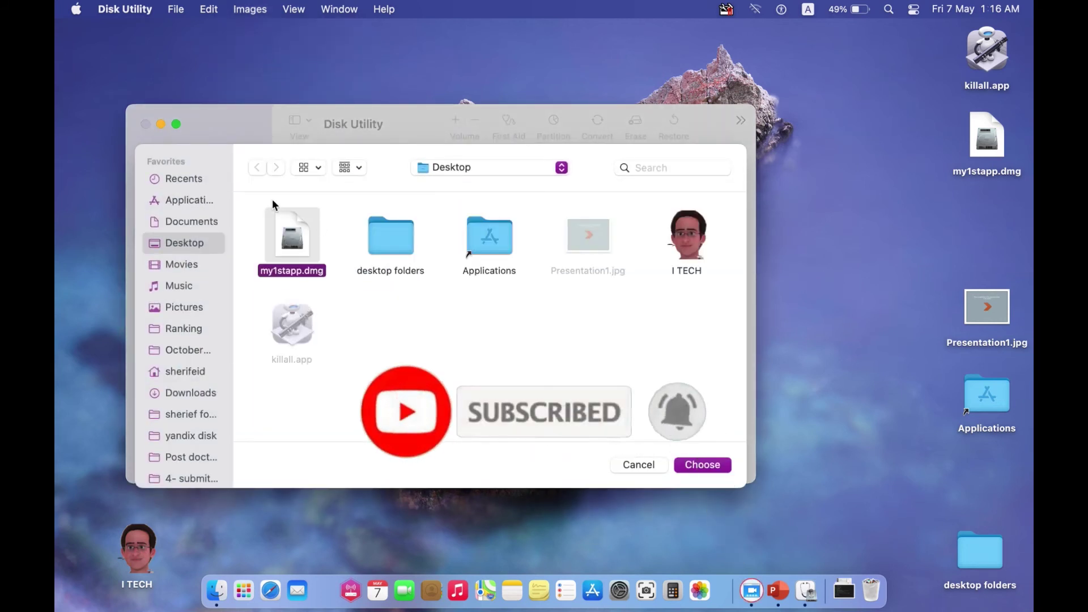
{"action": "left_click", "coordinate": [705, 465]}
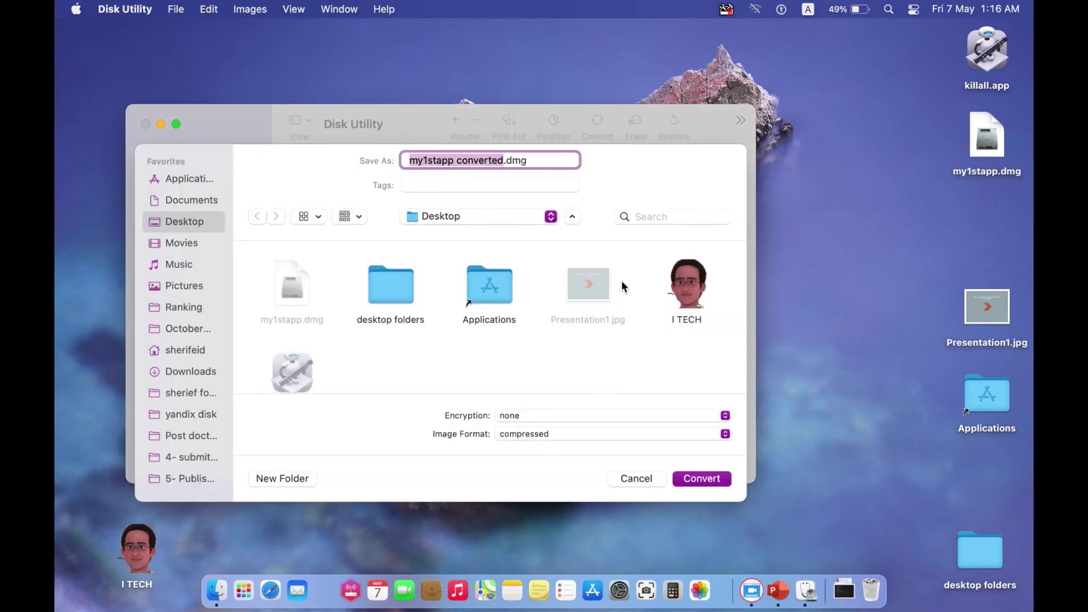
Step: Convert the image to a read-only "my1stapp converted.dmg" on the Desktop with encryption none and close the finished report
{"action": "left_click", "coordinate": [529, 415]}
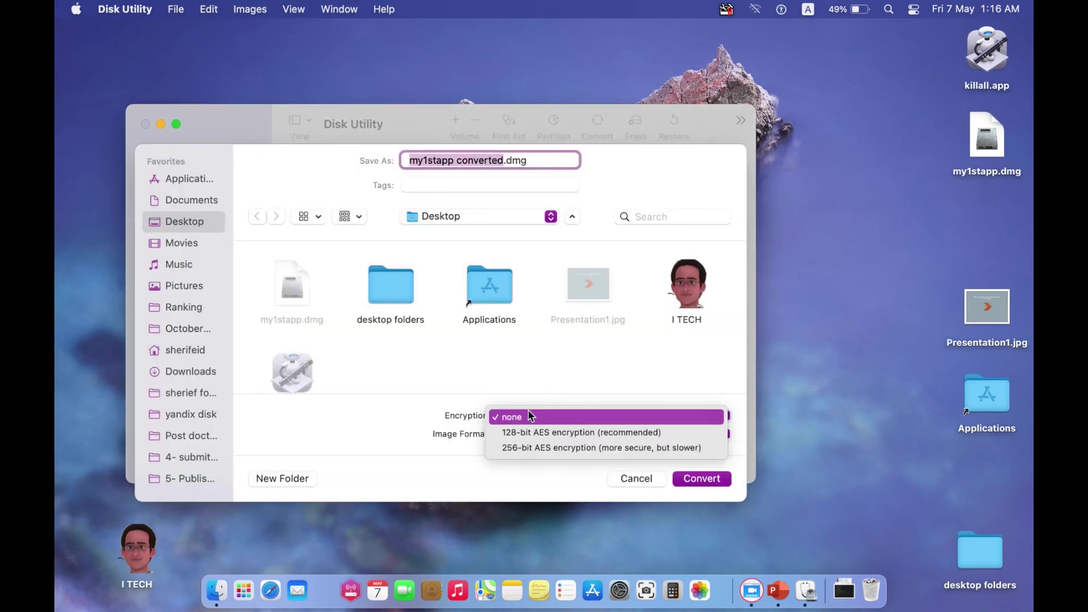
{"action": "left_click", "coordinate": [458, 419]}
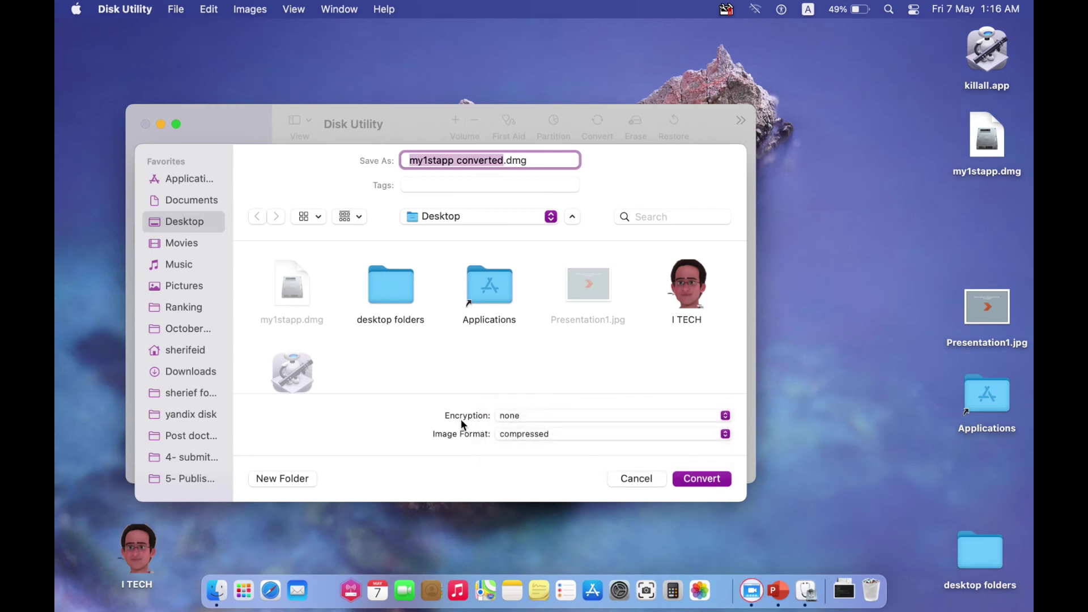
{"action": "left_click", "coordinate": [509, 435]}
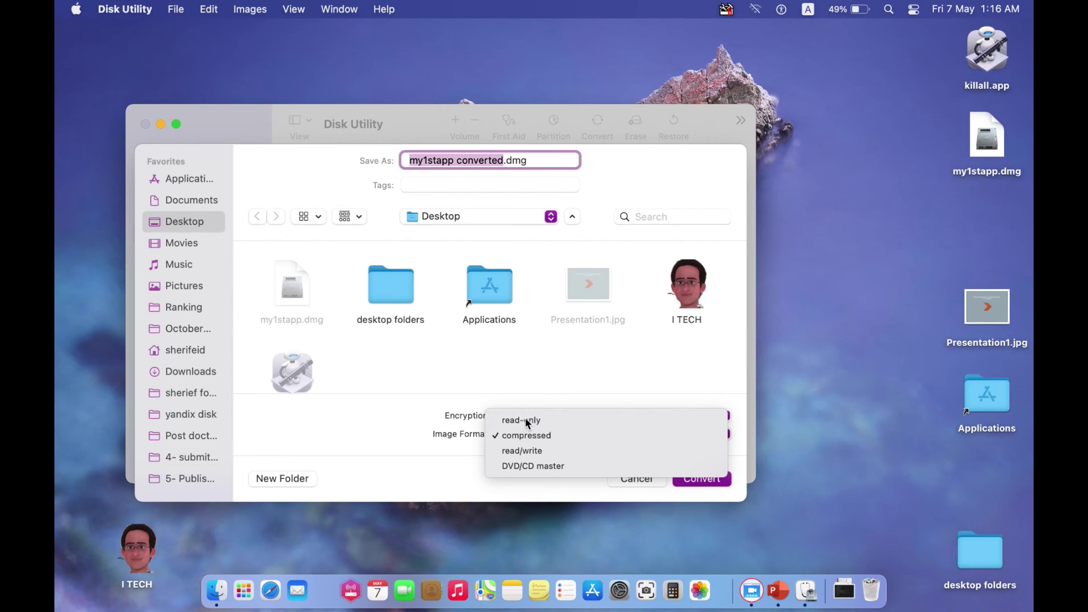
{"action": "left_click", "coordinate": [525, 418]}
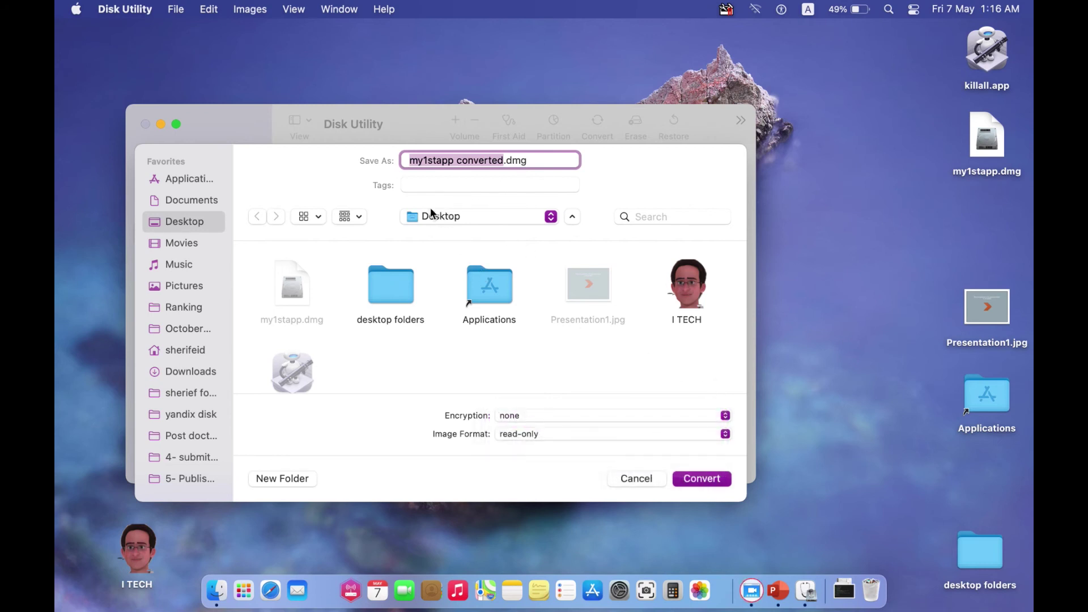
{"action": "left_click", "coordinate": [703, 479]}
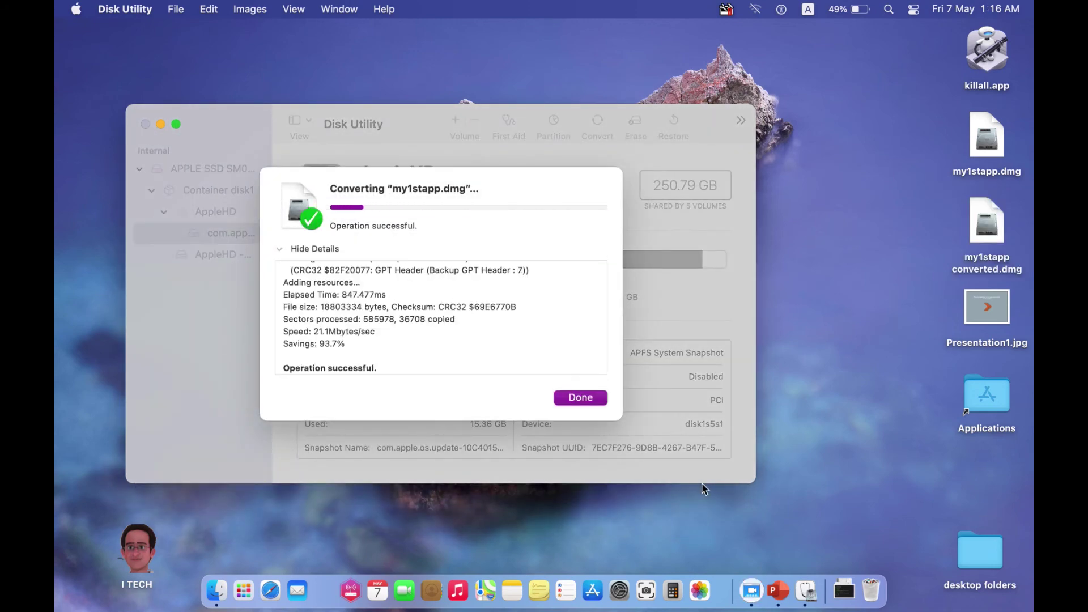
{"action": "left_click", "coordinate": [579, 398]}
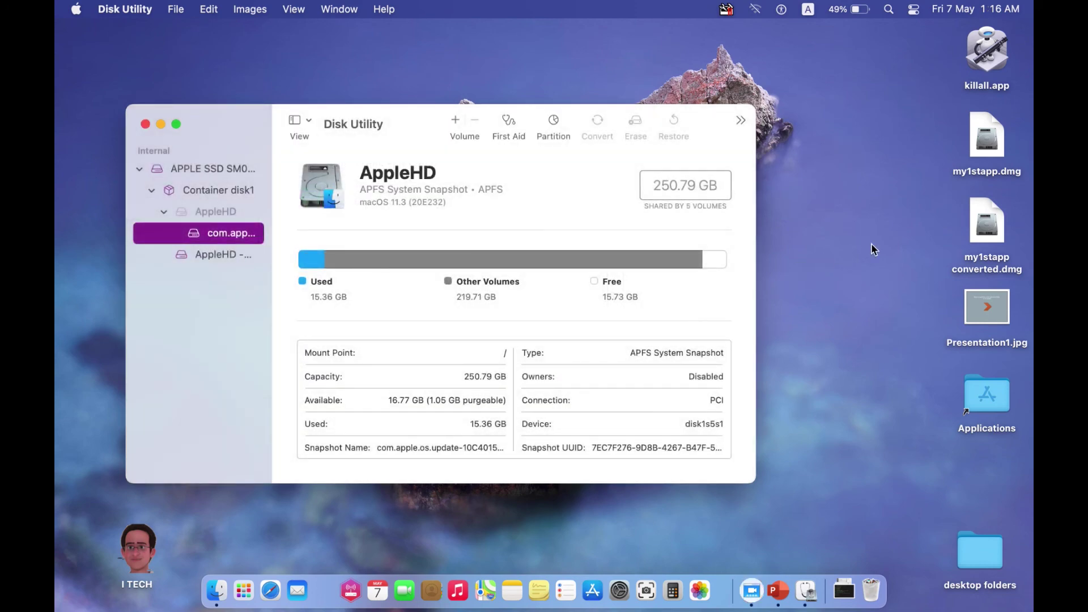
Step: Mount my1stapp converted.dmg from the desktop and check which commands are available for its Applications alias
{"action": "left_click", "coordinate": [971, 235]}
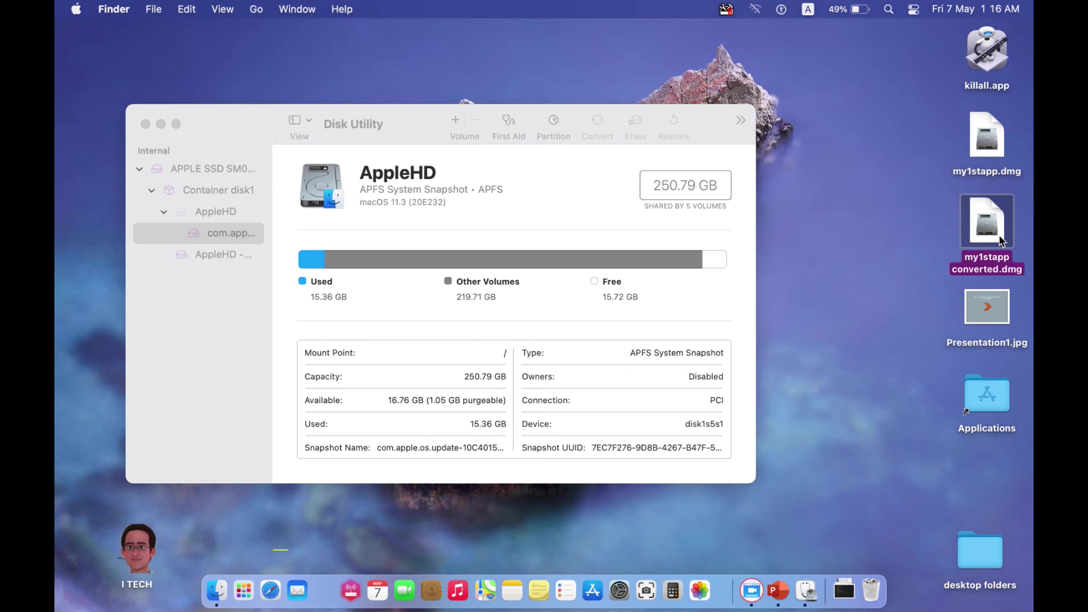
{"action": "double_click", "coordinate": [999, 240]}
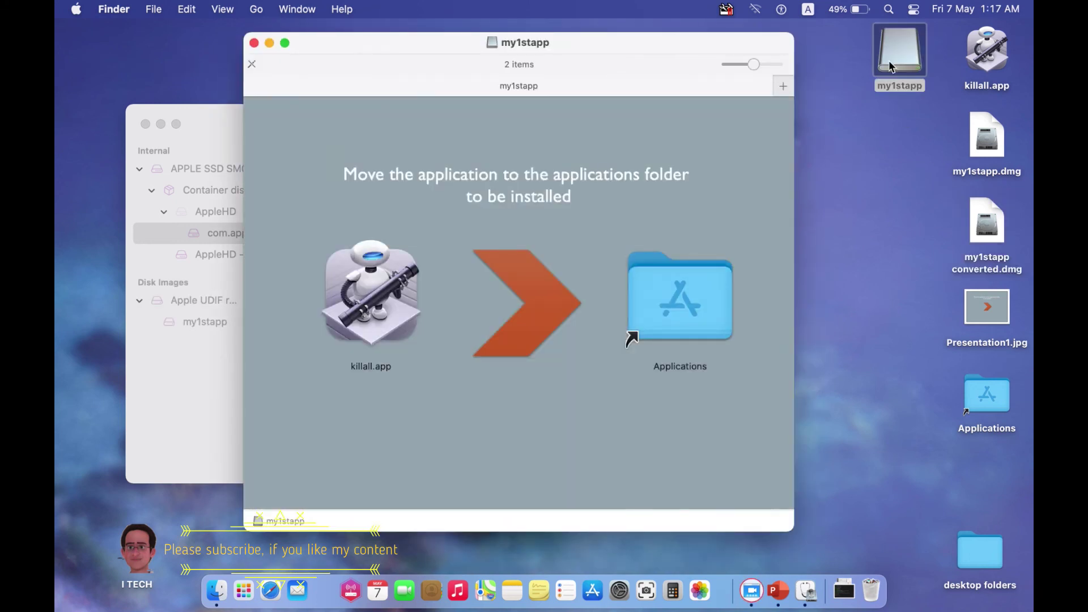
{"action": "left_click", "coordinate": [689, 328]}
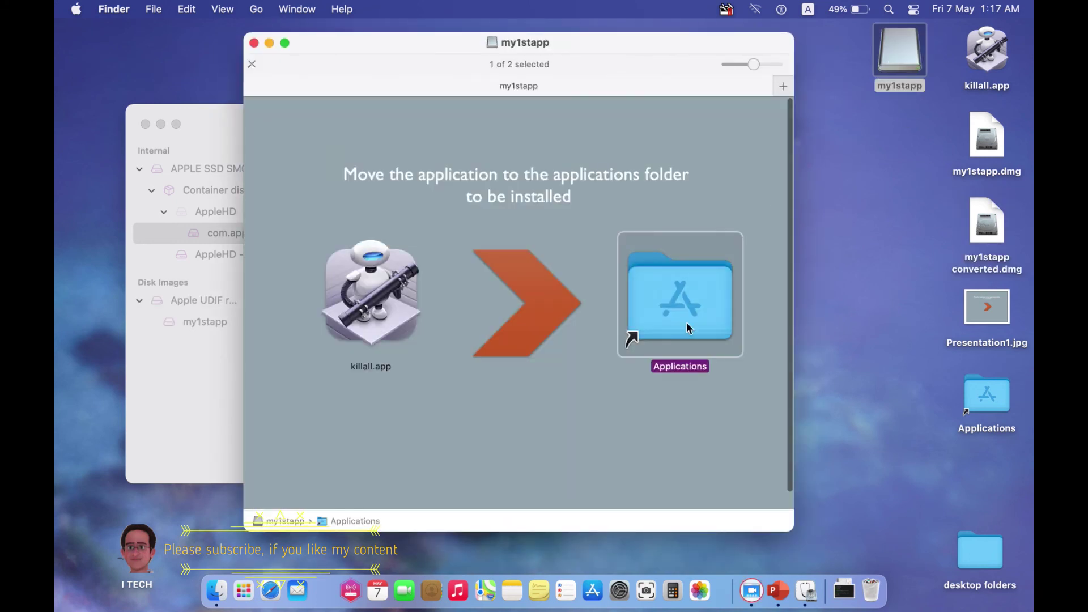
{"action": "right_click", "coordinate": [688, 324]}
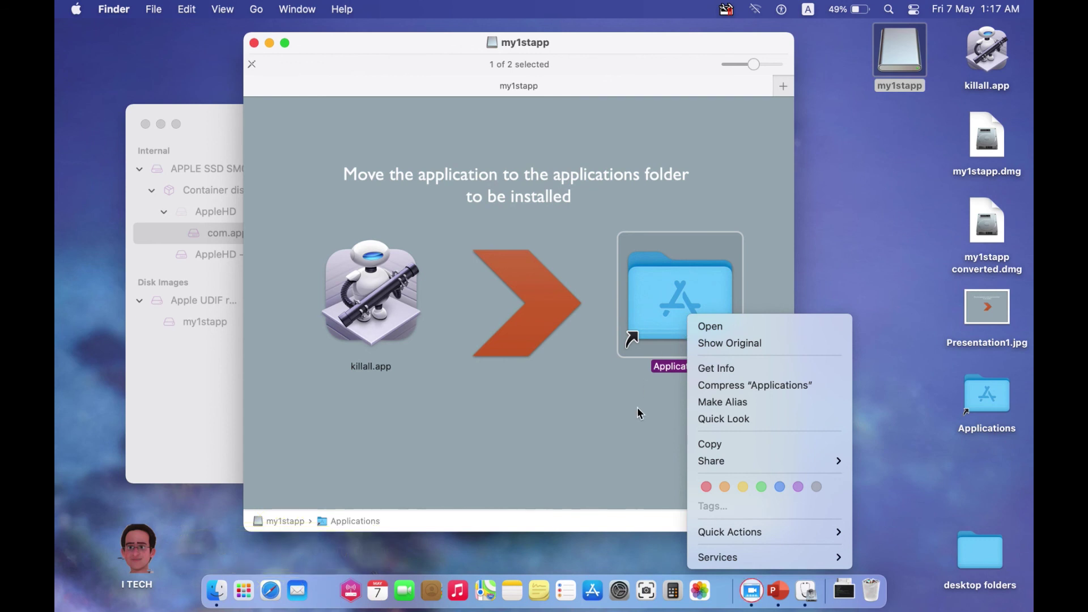
{"action": "left_click", "coordinate": [564, 400]}
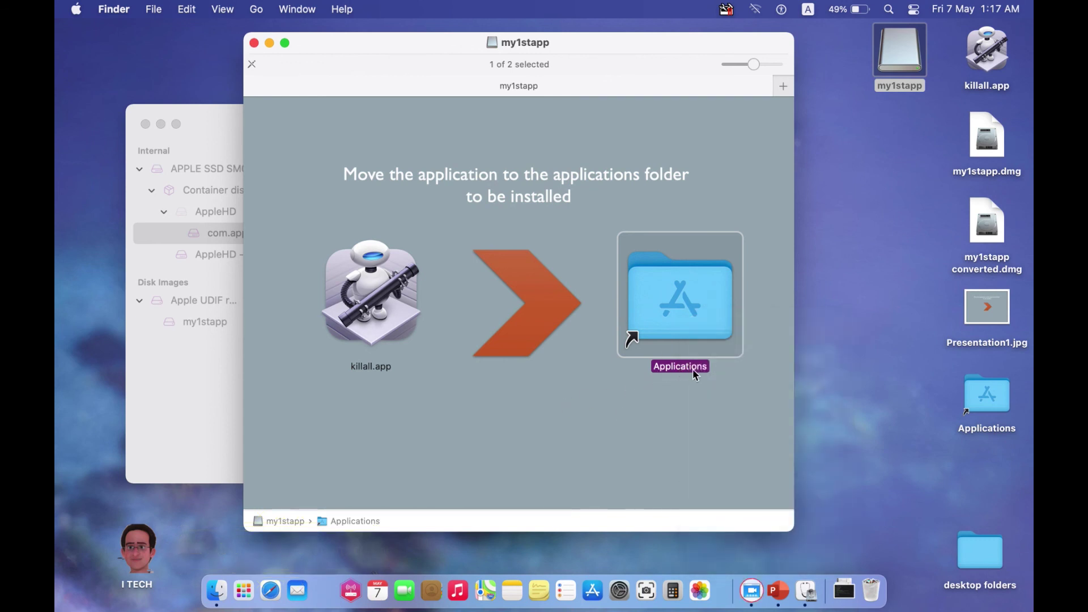
Step: Install killall.app from the mounted my1stapp window by copying it onto the Applications alias
{"action": "left_click", "coordinate": [380, 366]}
{"action": "left_click", "coordinate": [509, 387]}
{"action": "left_click", "coordinate": [358, 288]}
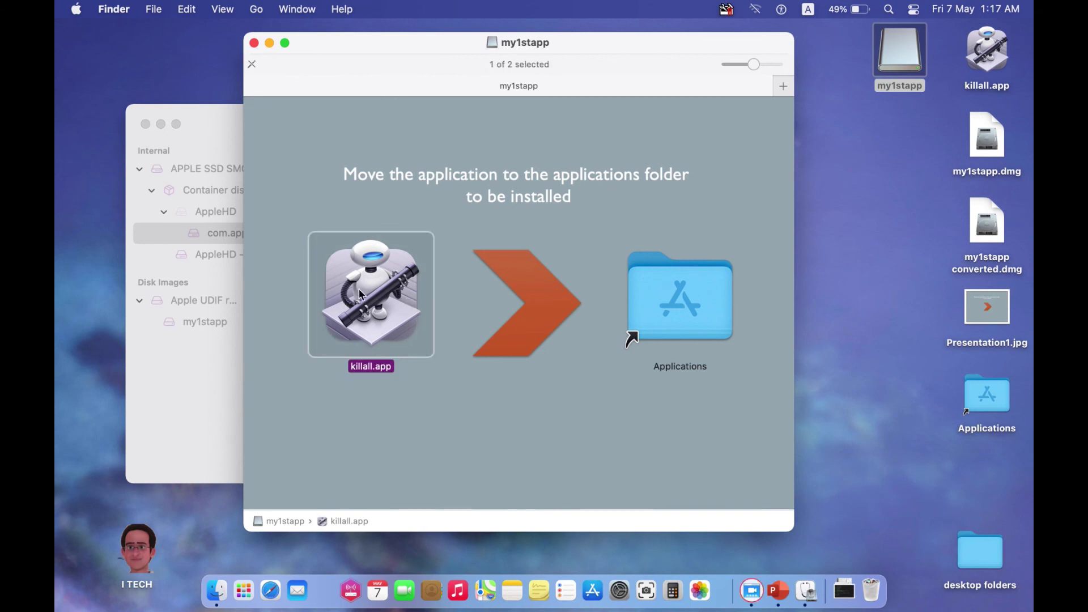
{"action": "left_click_drag", "start_coordinate": [342, 295], "coordinate": [652, 305]}
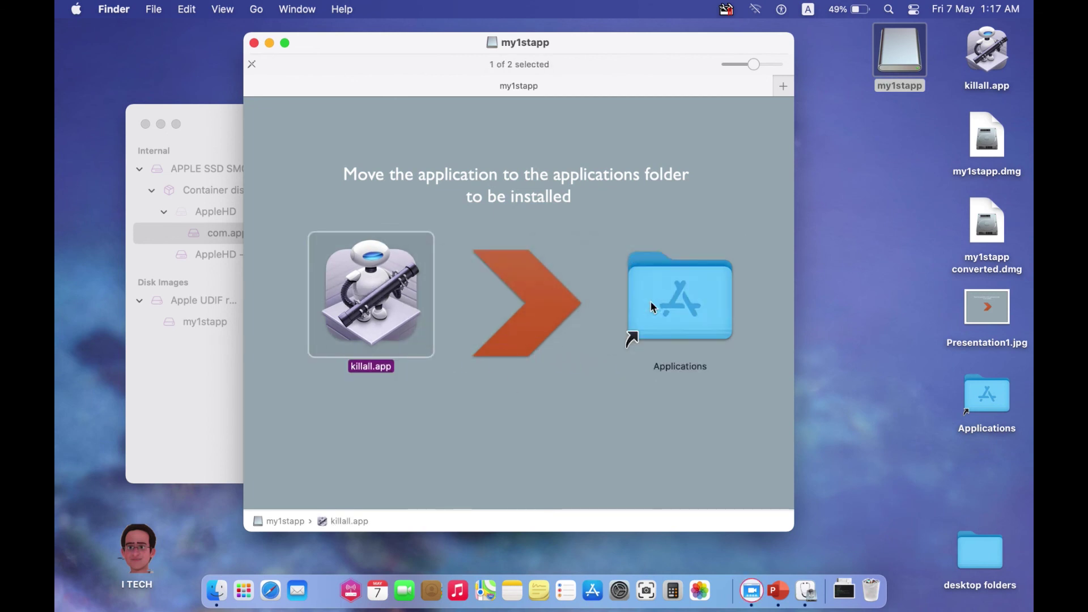
Step: Open the Applications folder in a new Finder window and locate killall.app
{"action": "right_click", "coordinate": [218, 574]}
{"action": "left_click", "coordinate": [264, 245]}
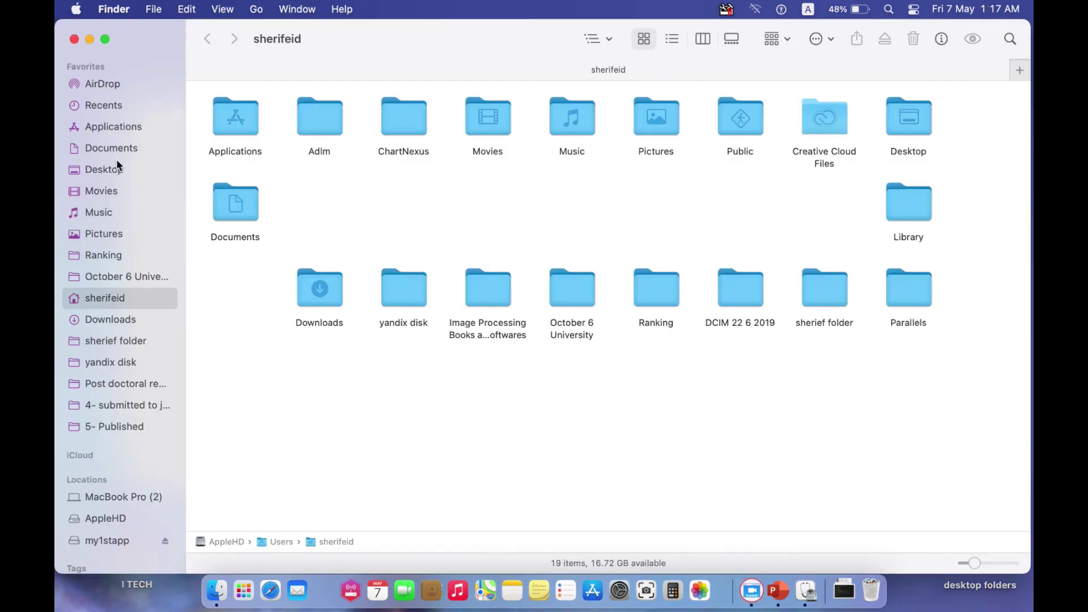
{"action": "left_click", "coordinate": [121, 131]}
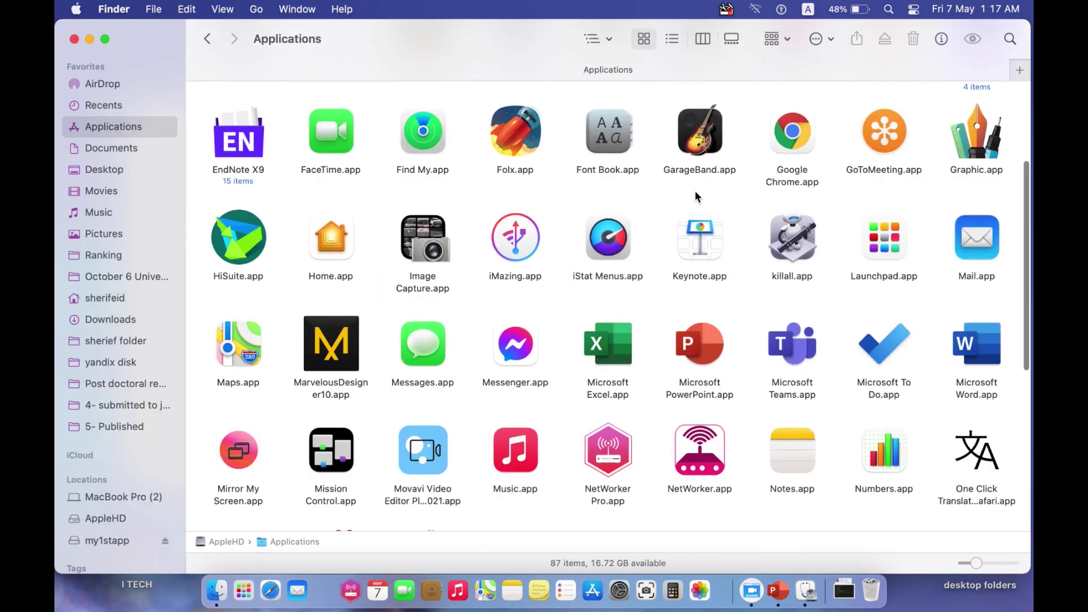
{"action": "left_click", "coordinate": [804, 240]}
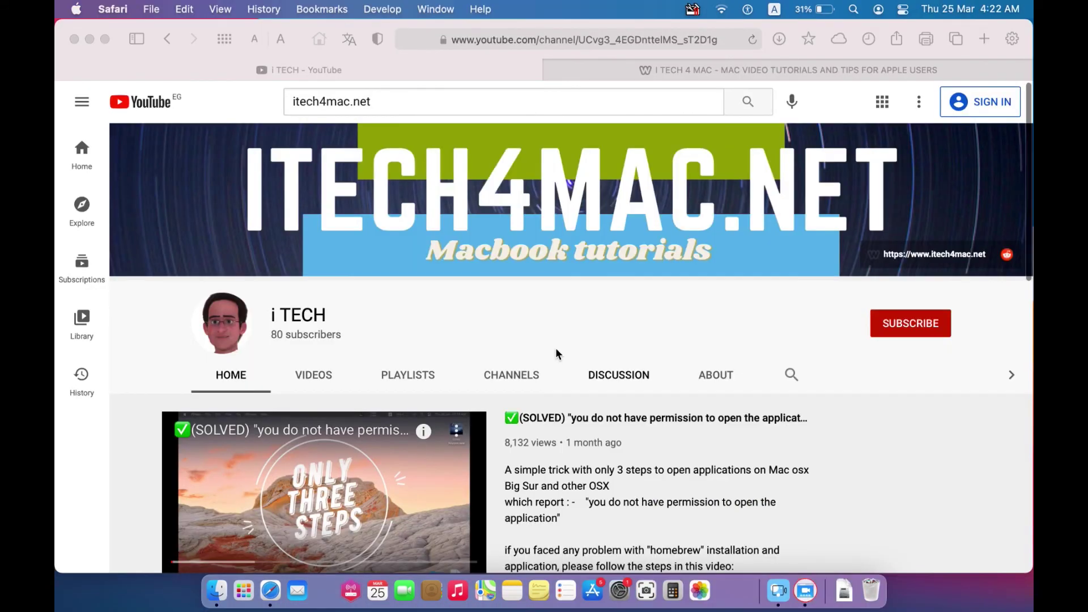
Step: Switch to Safari and look through the i TECH YouTube channel page and the itech4mac.net home page
{"action": "scroll", "coordinate": [556, 352], "scroll_direction": "down", "scroll_amount": 3}
{"action": "scroll", "coordinate": [557, 353], "scroll_direction": "down", "scroll_amount": 5}
{"action": "scroll", "coordinate": [557, 354], "scroll_direction": "up", "scroll_amount": 2}
{"action": "scroll", "coordinate": [556, 354], "scroll_direction": "down", "scroll_amount": 7}
{"action": "scroll", "coordinate": [554, 350], "scroll_direction": "up", "scroll_amount": 12}
{"action": "left_click", "coordinate": [740, 72]}
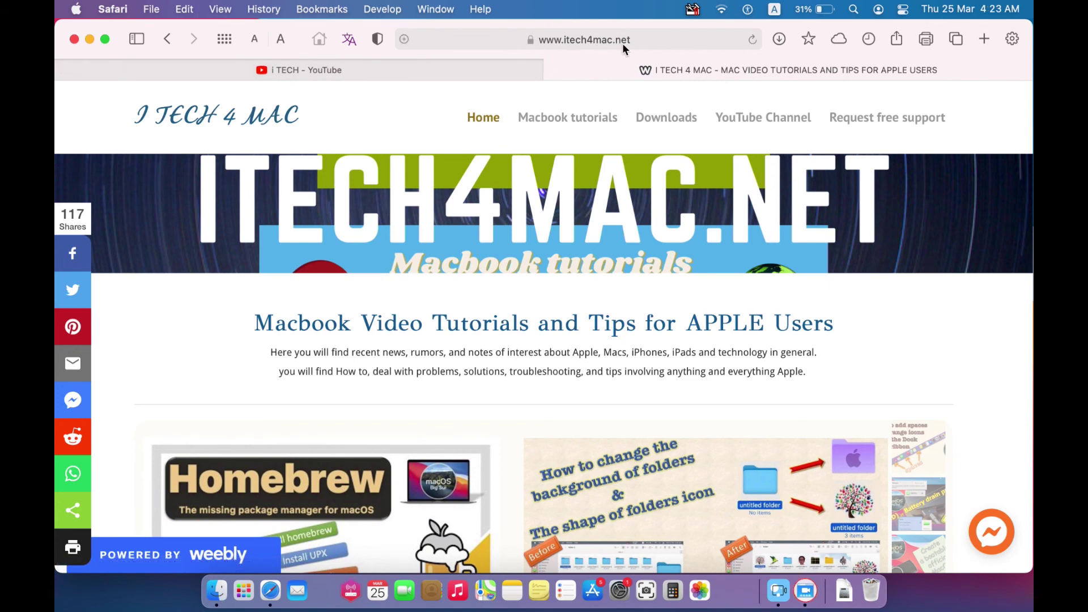
{"action": "scroll", "coordinate": [463, 297], "scroll_direction": "down", "scroll_amount": 10}
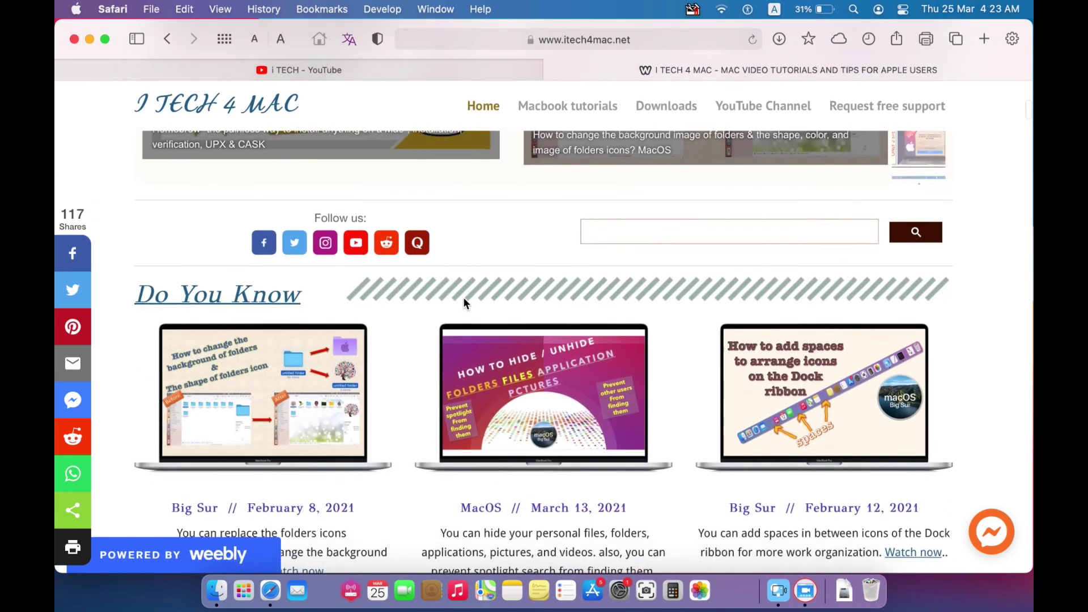